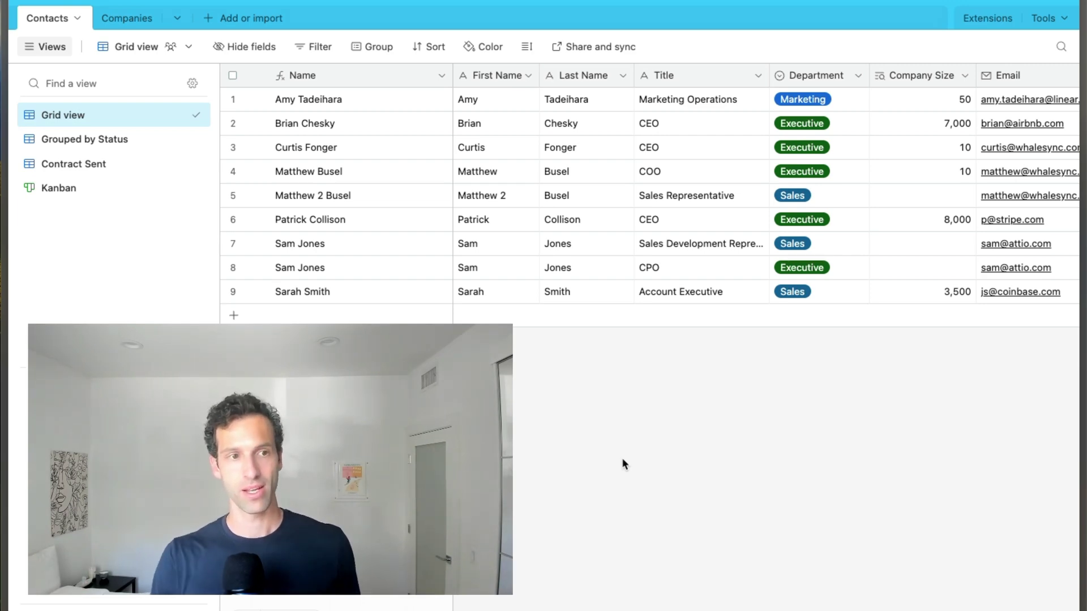
- Browse the contacts in the Grouped by Status view, then the Contract Sent view
{"action": "left_click", "coordinate": [66, 145]}
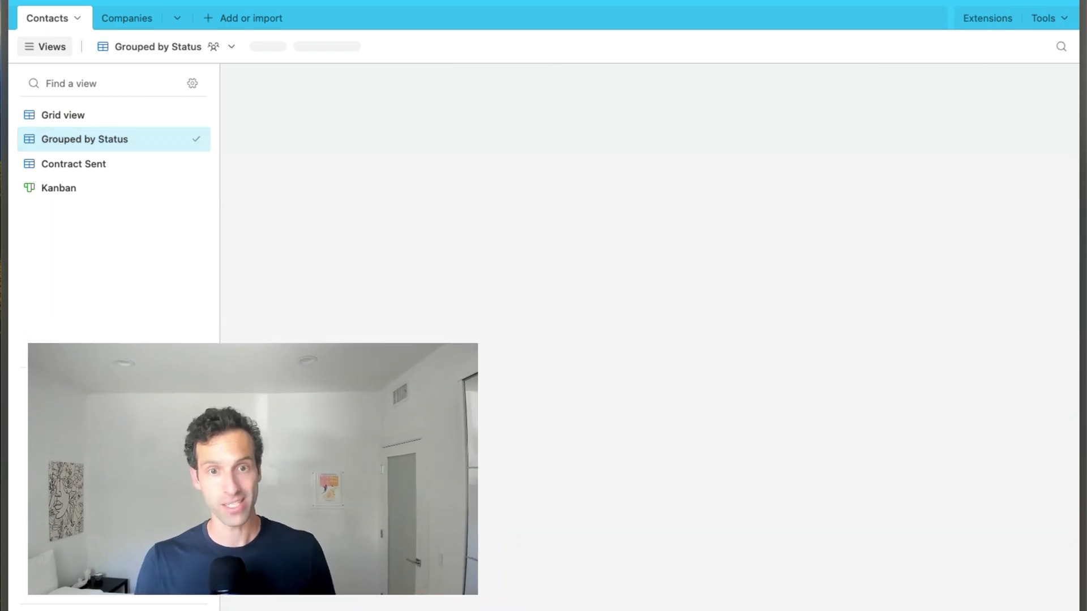
{"action": "scroll", "coordinate": [455, 316], "scroll_direction": "up", "scroll_amount": 5}
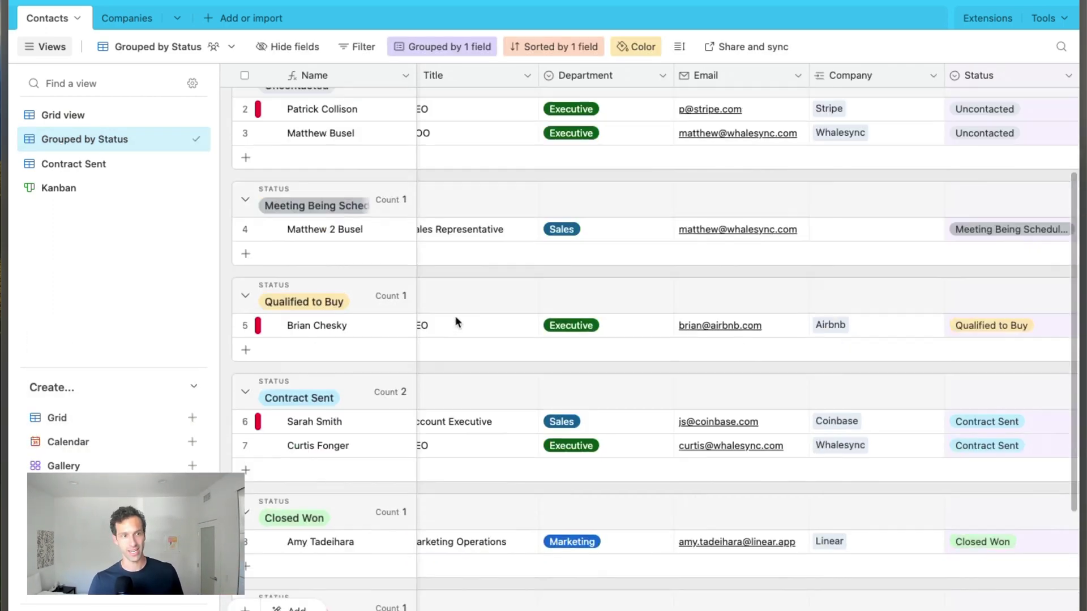
{"action": "scroll", "coordinate": [470, 241], "scroll_direction": "left", "scroll_amount": 1}
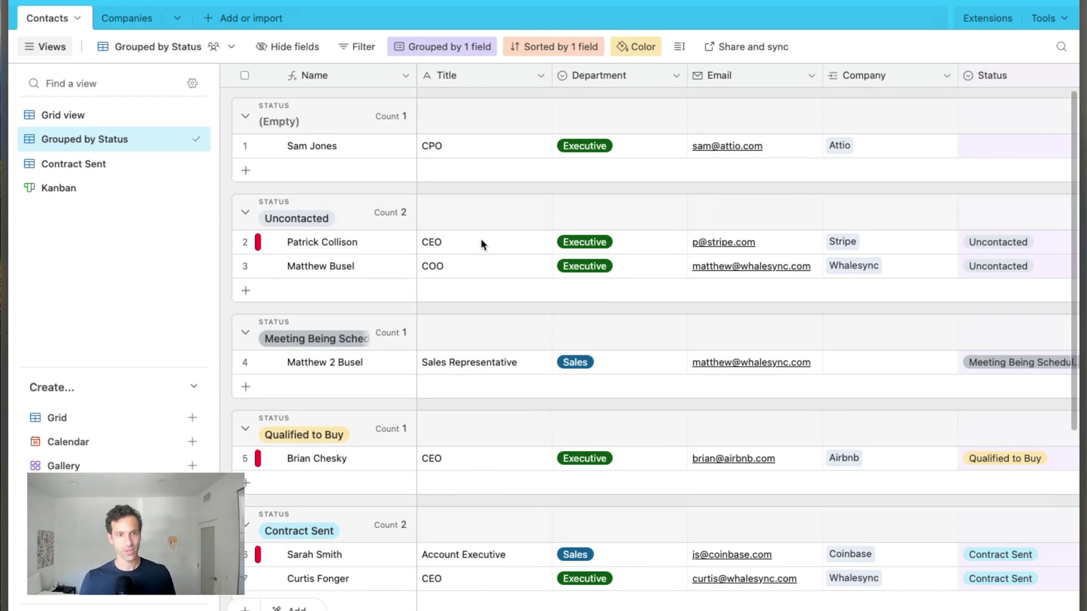
{"action": "scroll", "coordinate": [329, 299], "scroll_direction": "down", "scroll_amount": 5}
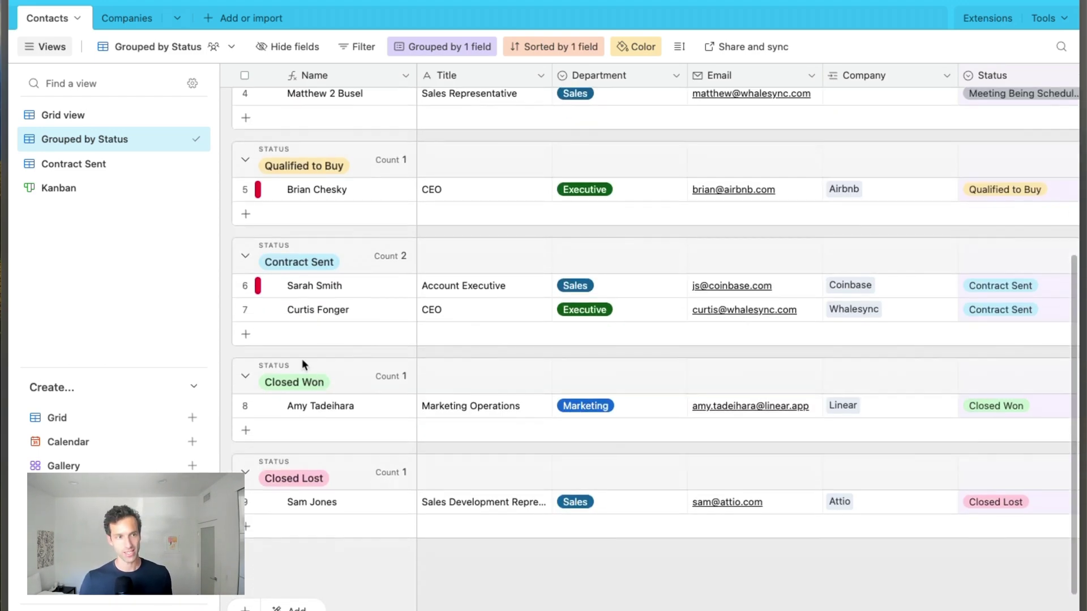
{"action": "left_click", "coordinate": [92, 164]}
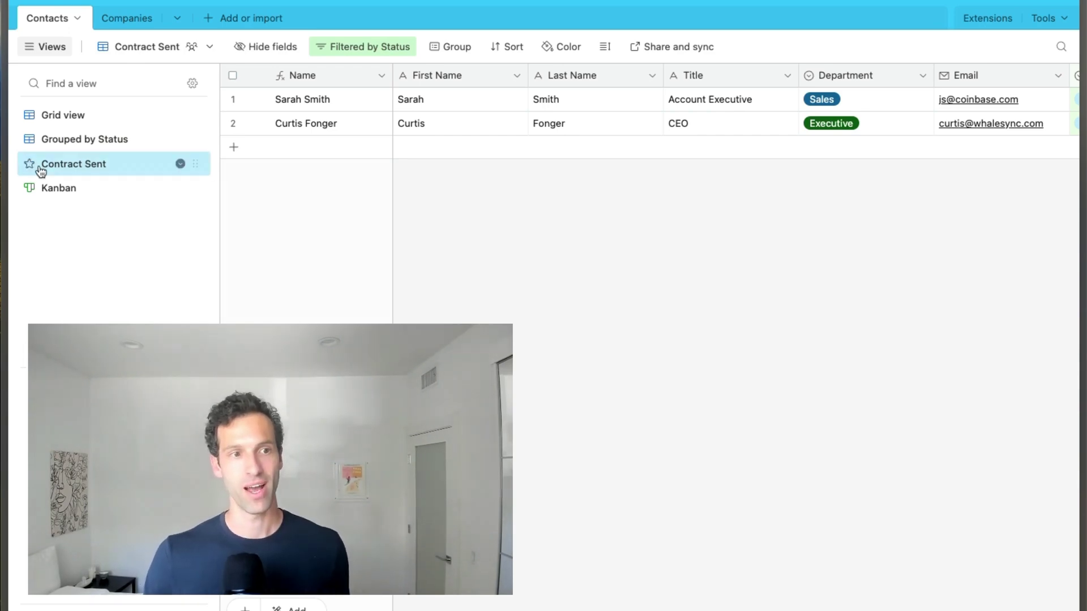
- On the Kanban board, move the Uncontacted contact's card into the Meeting Scheduled column
{"action": "left_click", "coordinate": [67, 187]}
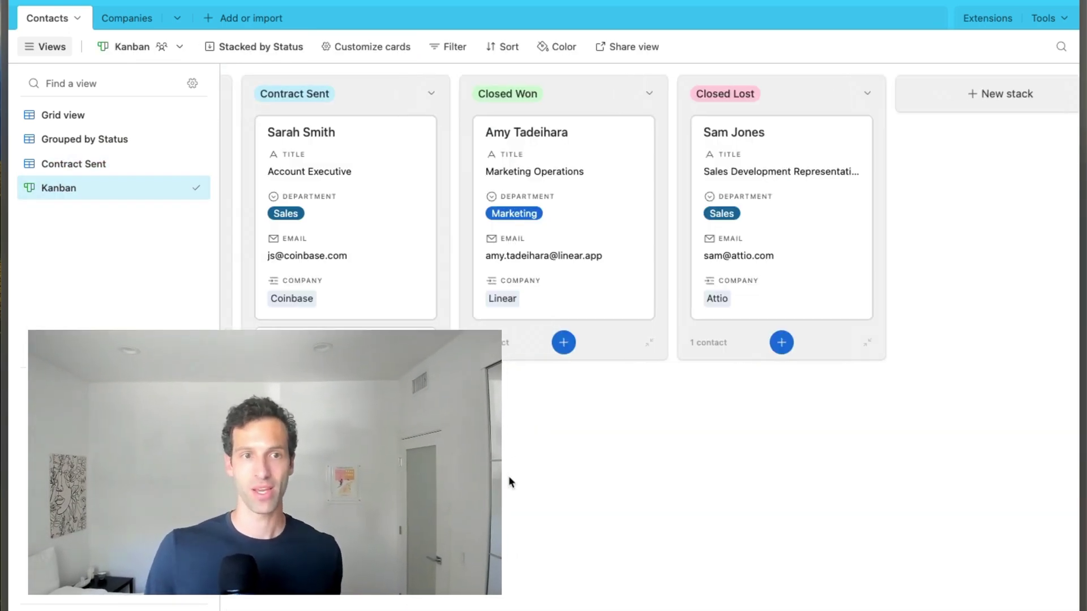
{"action": "scroll", "coordinate": [508, 479], "scroll_direction": "left", "scroll_amount": 10}
{"action": "scroll", "coordinate": [509, 478], "scroll_direction": "left", "scroll_amount": 5}
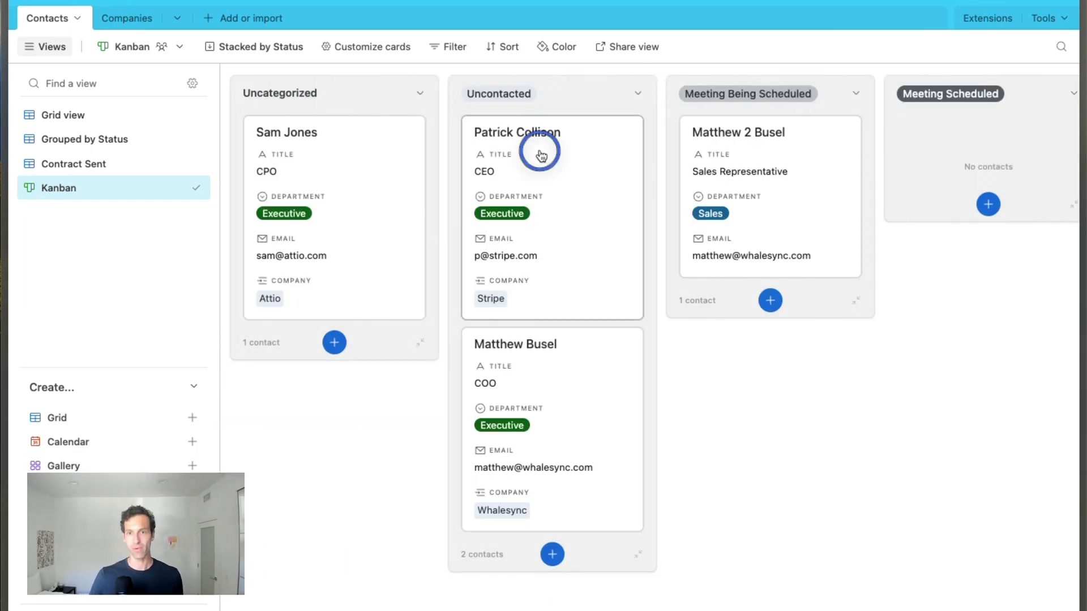
{"action": "left_click_drag", "start_coordinate": [540, 155], "coordinate": [929, 209]}
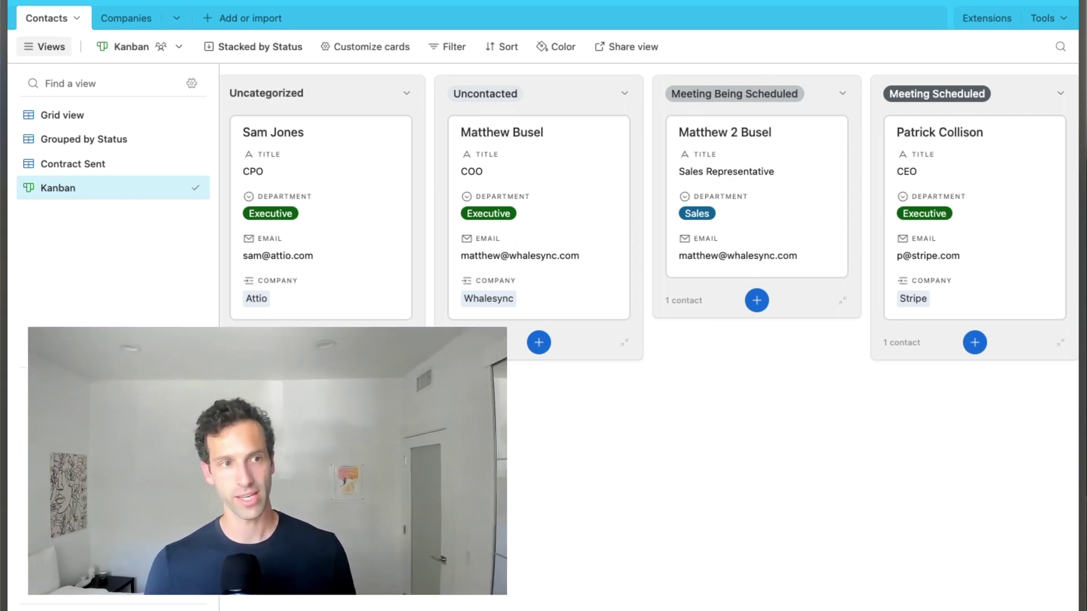
- Leave the Contacts grid for the Companies table and add a filter condition on Size
{"action": "left_click", "coordinate": [68, 116]}
{"action": "left_click", "coordinate": [121, 26]}
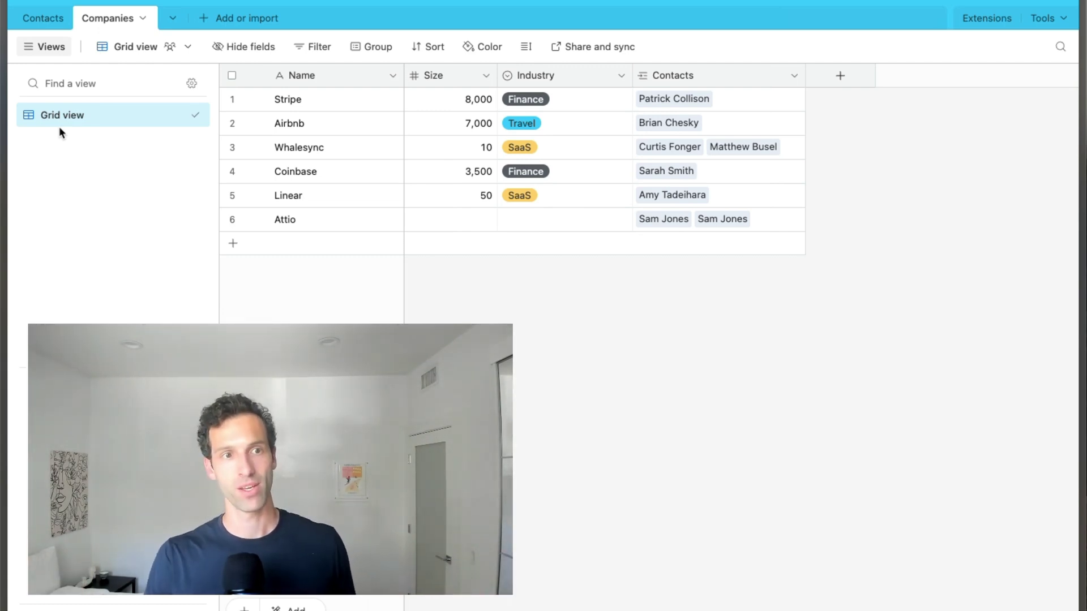
{"action": "left_click", "coordinate": [306, 51]}
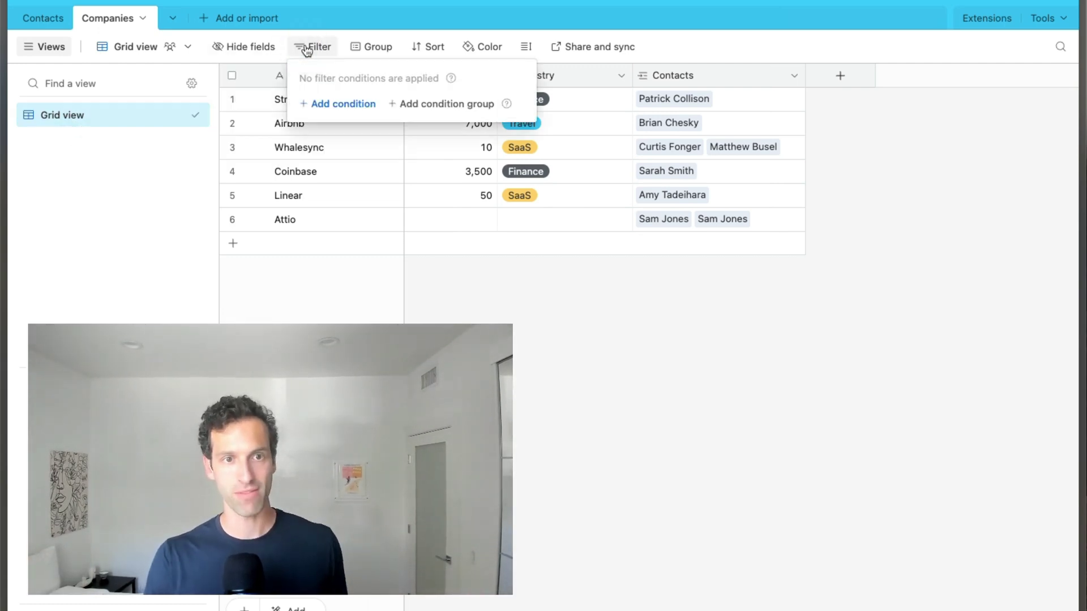
{"action": "left_click", "coordinate": [356, 104]}
{"action": "left_click", "coordinate": [390, 102]}
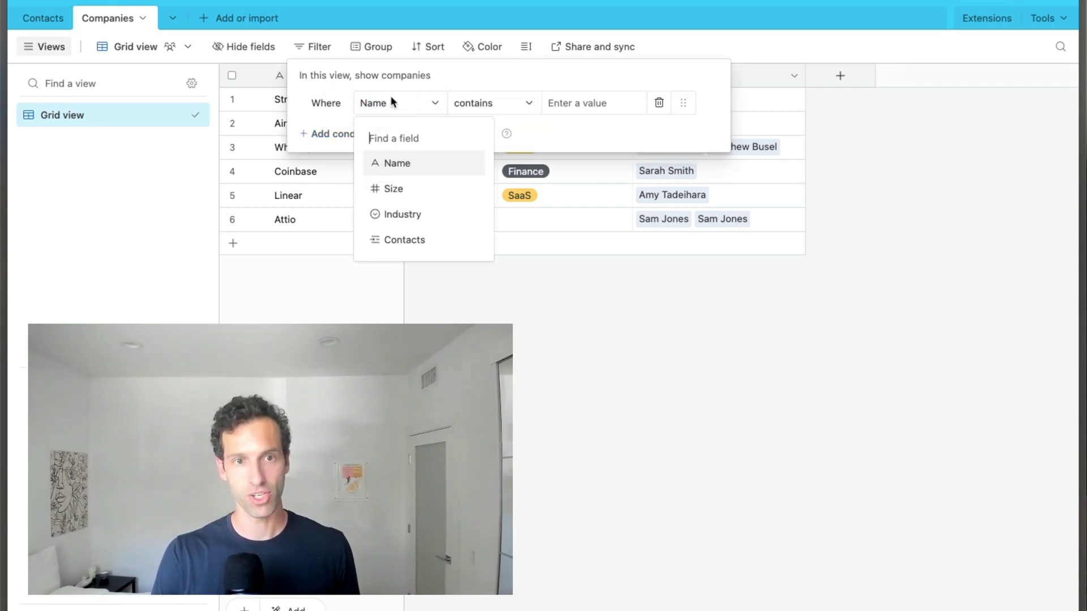
{"action": "left_click", "coordinate": [426, 188]}
- Look over the filter field list and the Group menu, then close them
{"action": "left_click", "coordinate": [388, 101]}
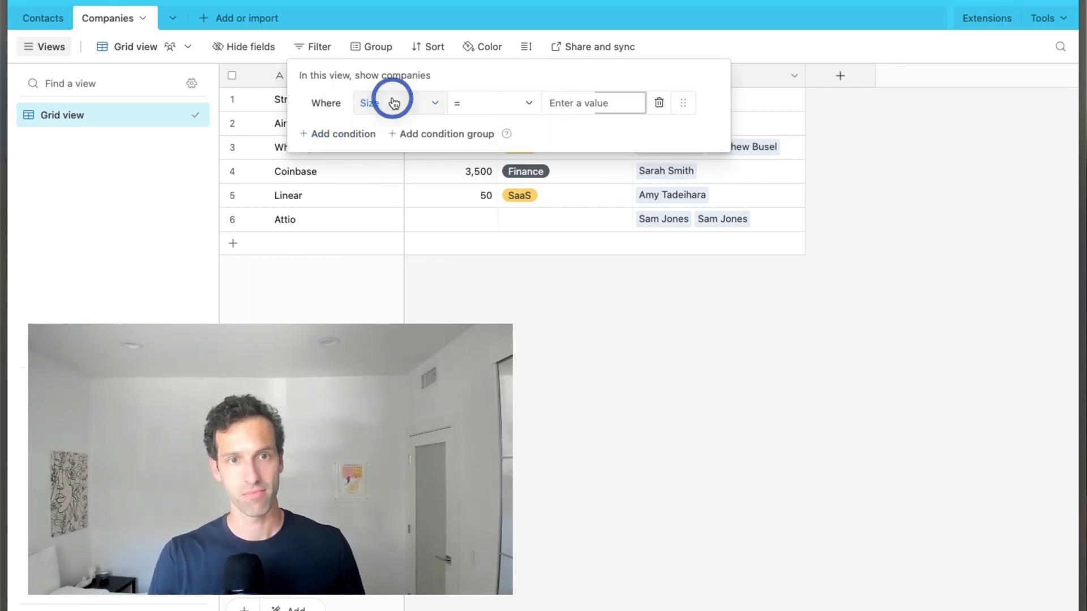
{"action": "left_click", "coordinate": [376, 48]}
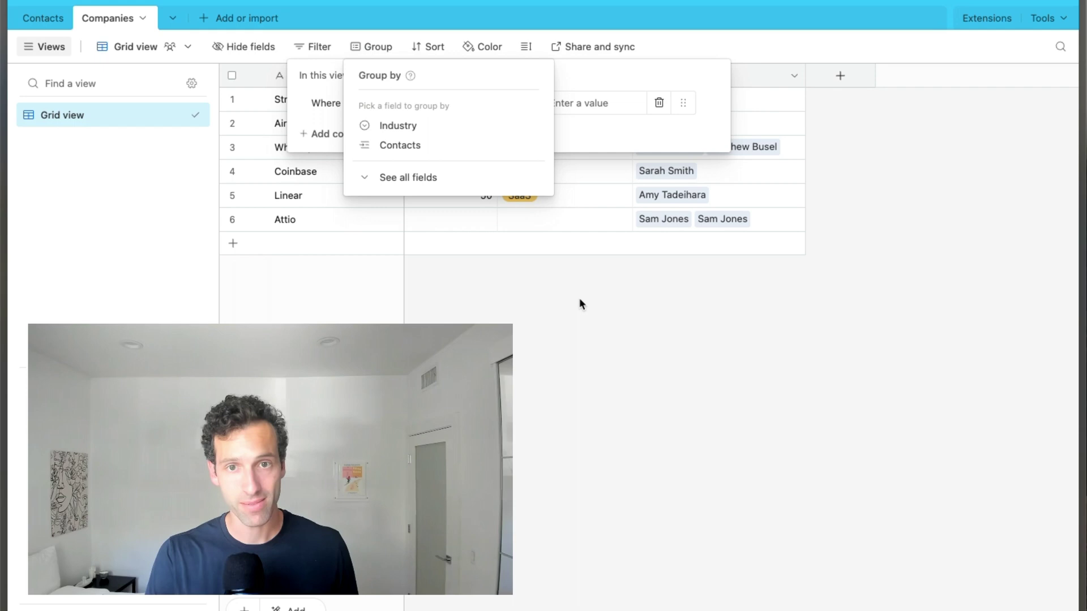
{"action": "left_click", "coordinate": [632, 386]}
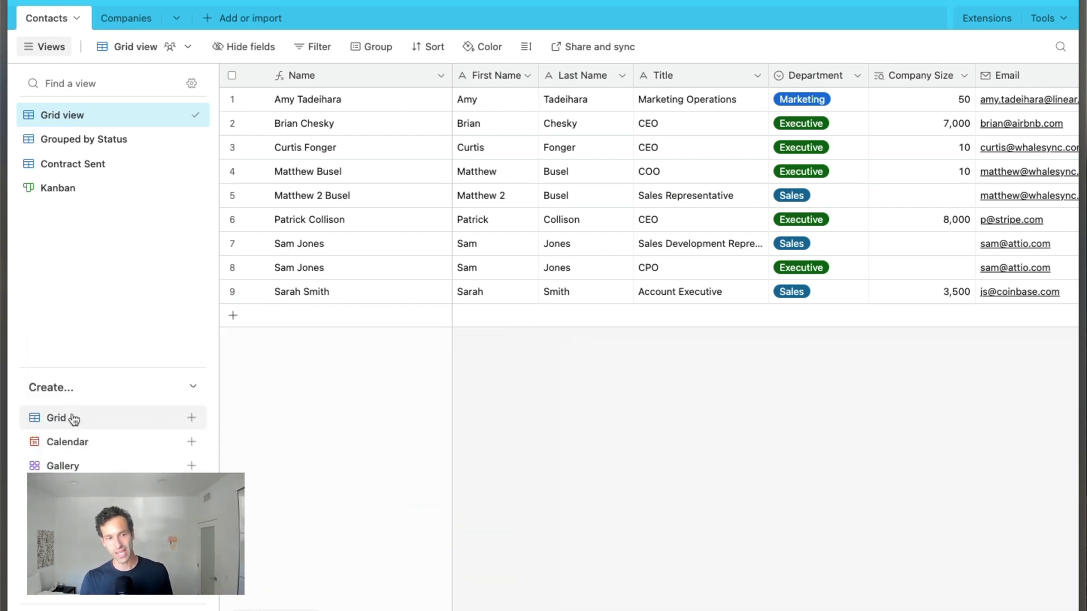
- Add a grid view, replacing its default name with 'Companies > 1,000 Employees'
{"action": "left_click", "coordinate": [73, 419]}
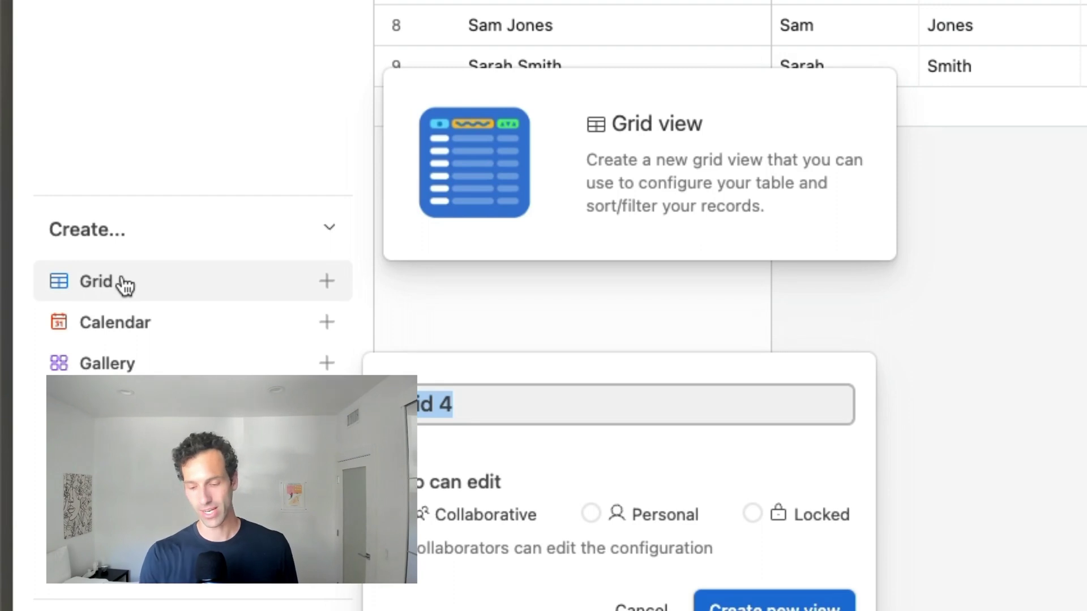
{"action": "key", "text": "BackSpace"}
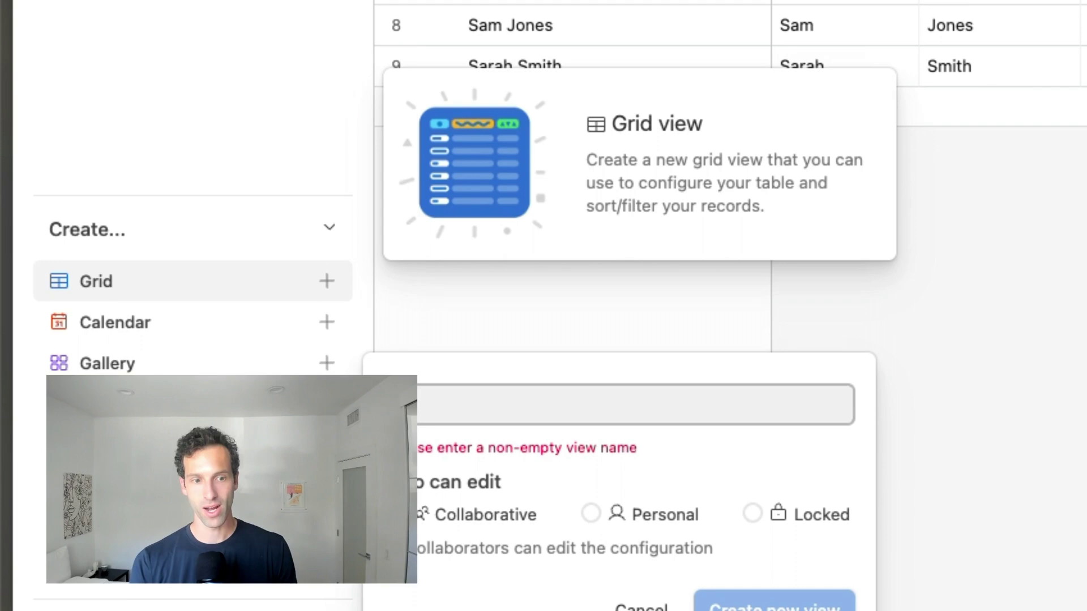
{"action": "type", "text": "Companies >"}
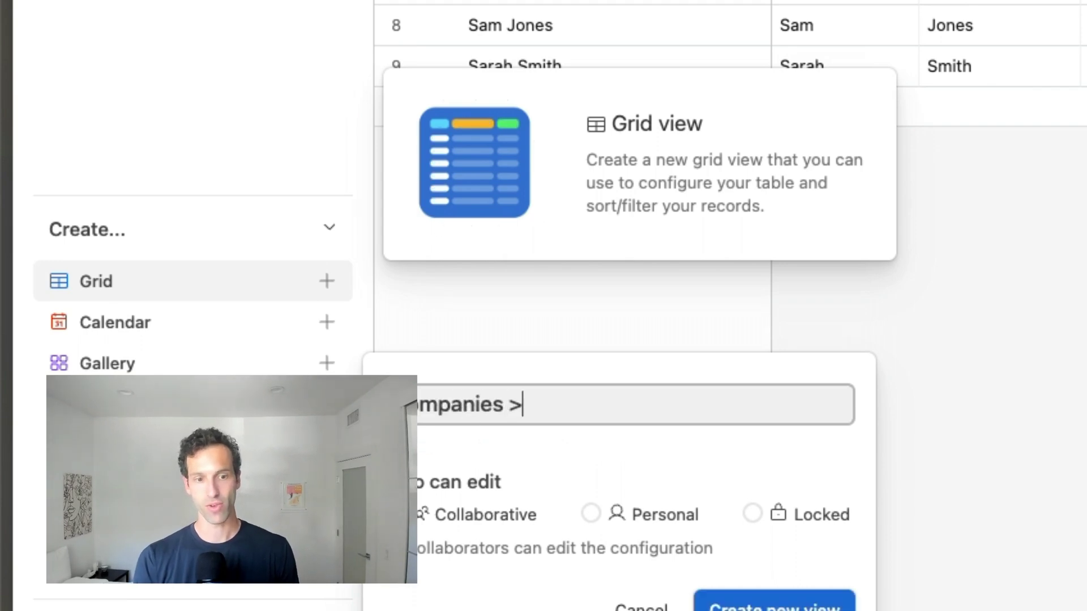
{"action": "type", "text": " 1,000 Emplo"}
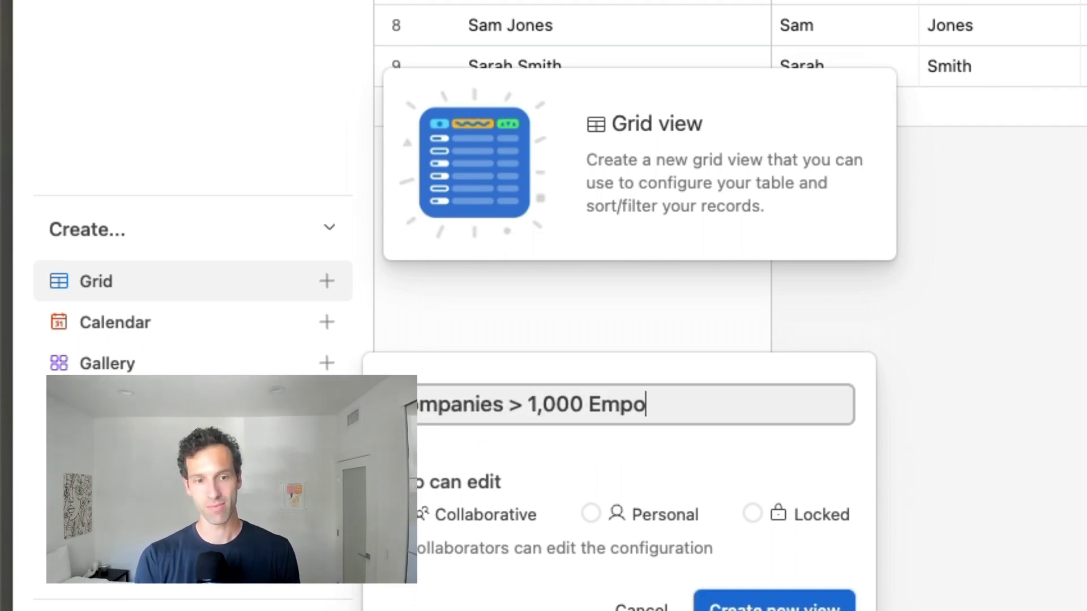
{"action": "key", "text": "BackSpace"}
{"action": "type", "text": "loyees"}
{"action": "key", "text": "Return"}
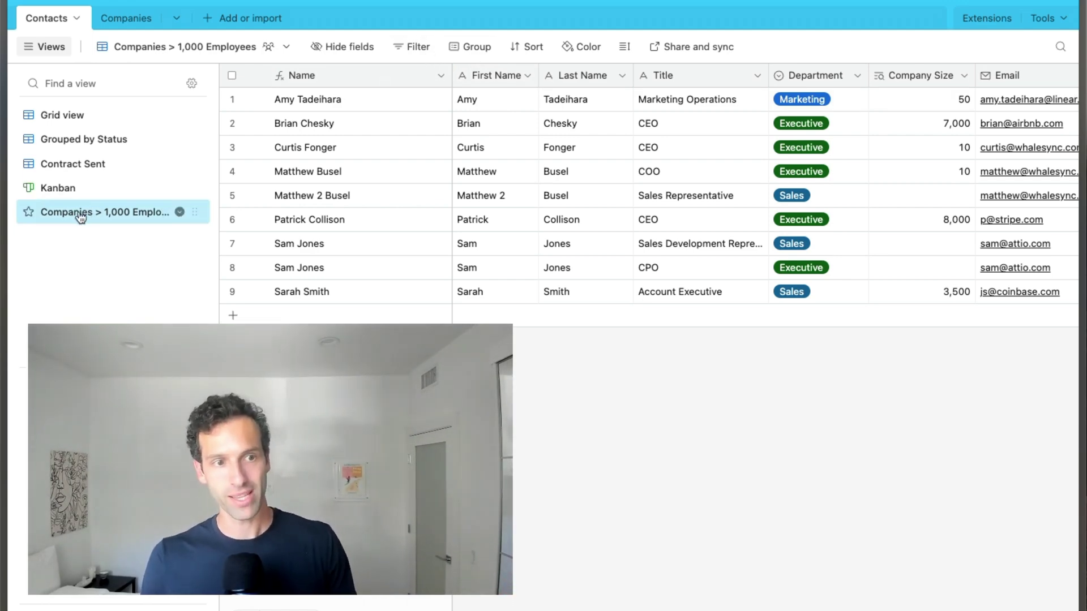
- Filter this view to Company Size > 1000, then go back to the main Grid view
{"action": "left_click", "coordinate": [430, 47]}
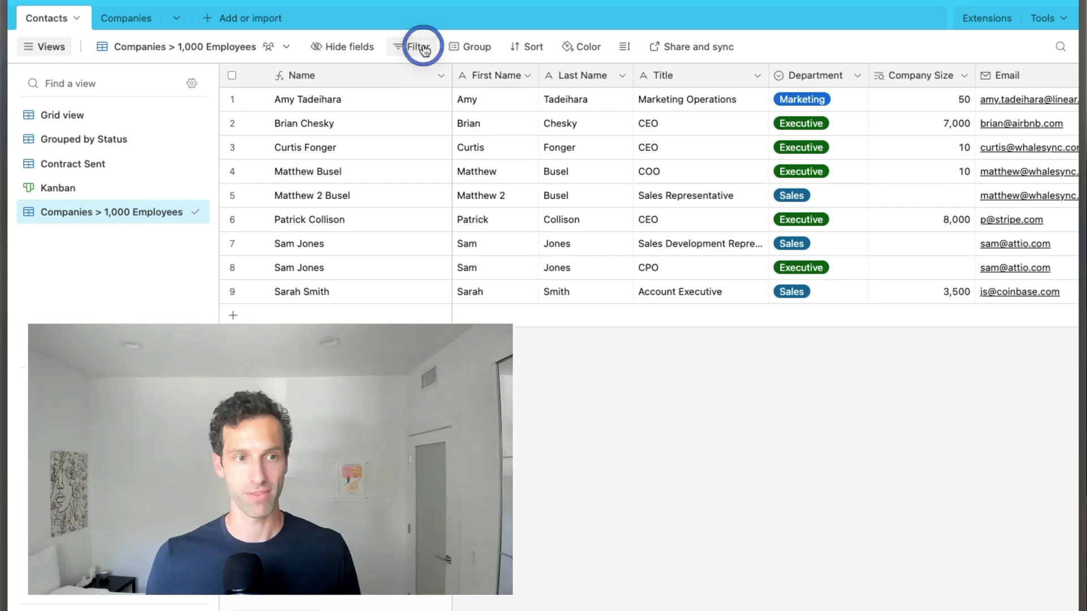
{"action": "left_click", "coordinate": [442, 103]}
{"action": "left_click", "coordinate": [503, 102]}
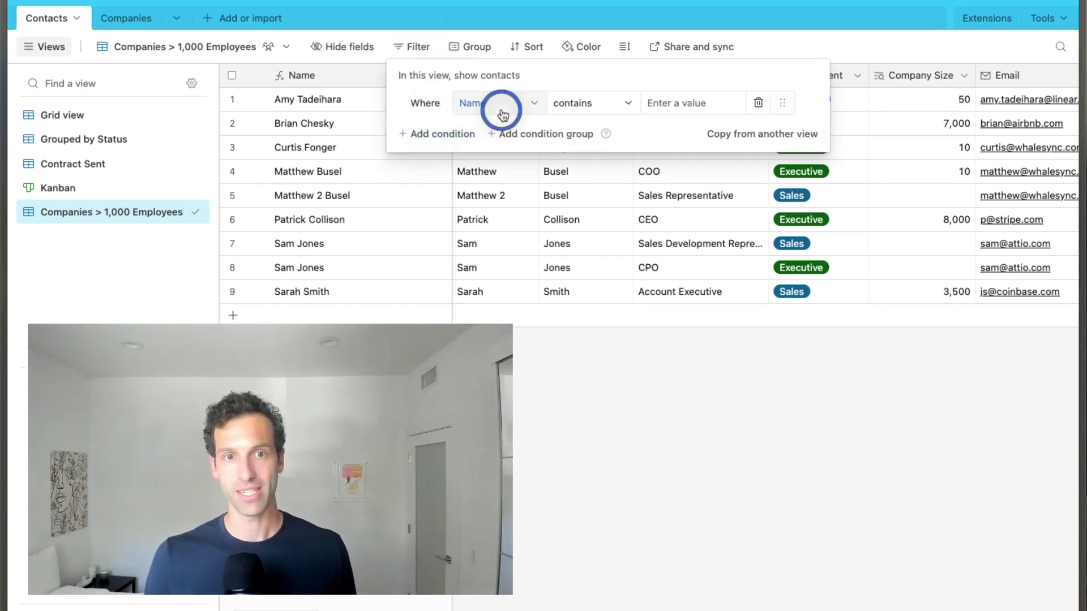
{"action": "scroll", "coordinate": [524, 238], "scroll_direction": "down", "scroll_amount": 2}
{"action": "left_click", "coordinate": [521, 245]}
{"action": "left_click", "coordinate": [599, 108]}
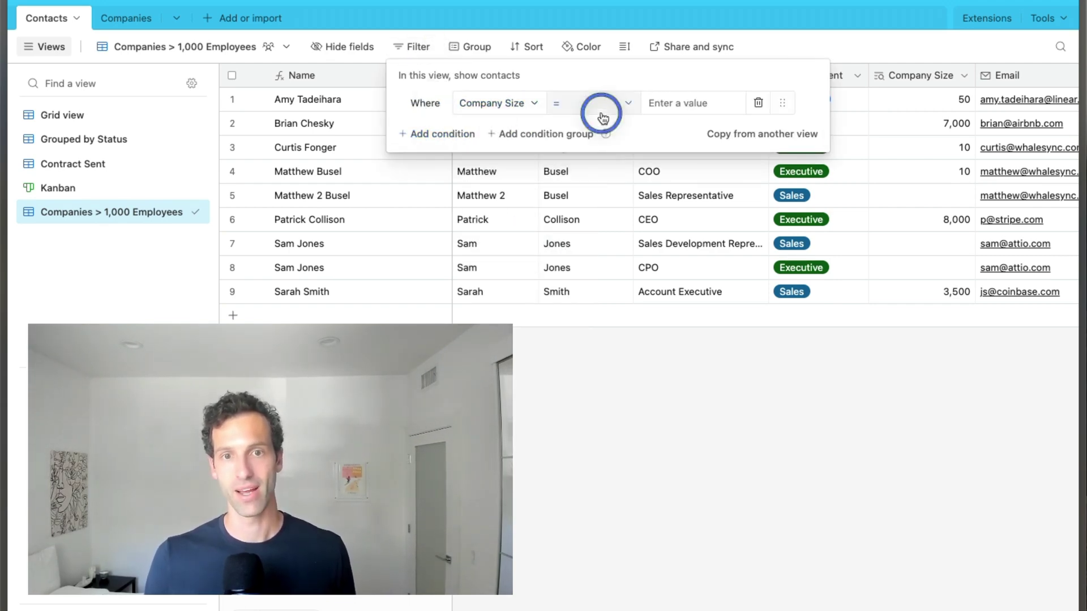
{"action": "left_click", "coordinate": [612, 232]}
{"action": "left_click", "coordinate": [660, 108]}
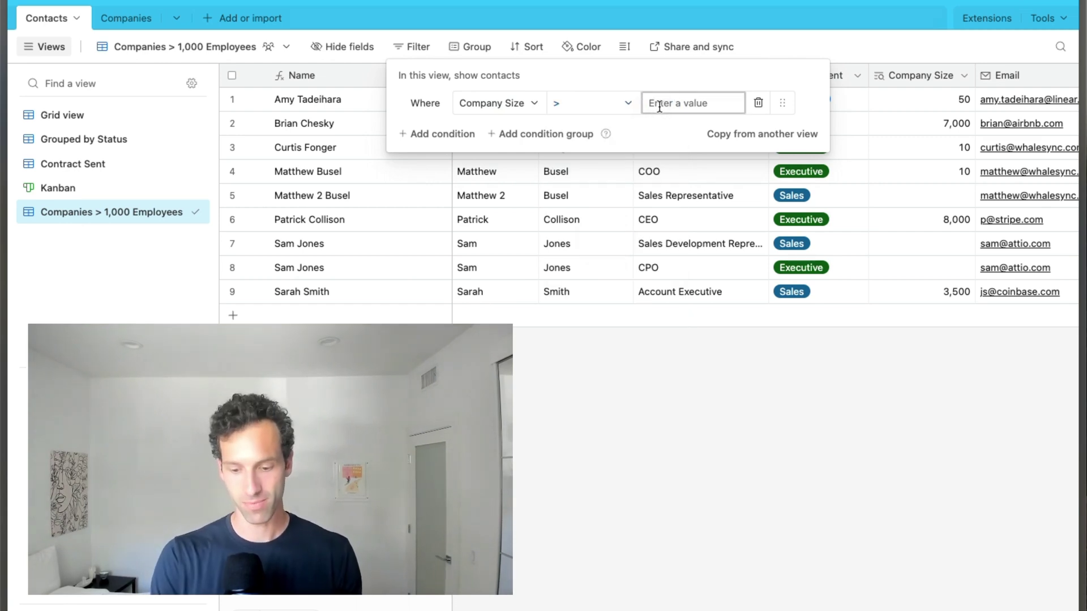
{"action": "type", "text": "1000"}
{"action": "left_click", "coordinate": [712, 309]}
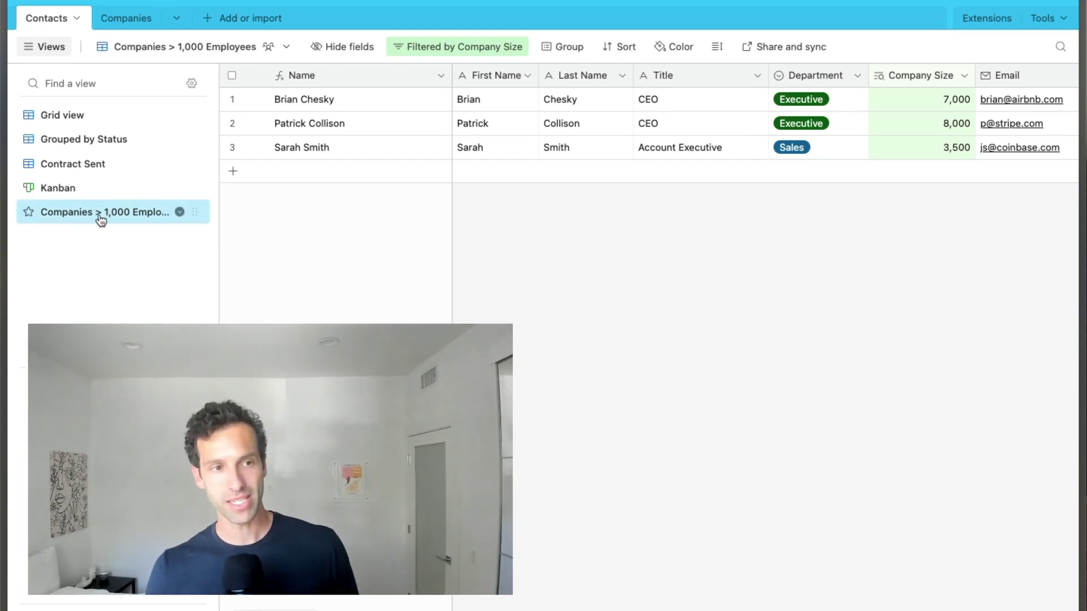
{"action": "left_click", "coordinate": [67, 117]}
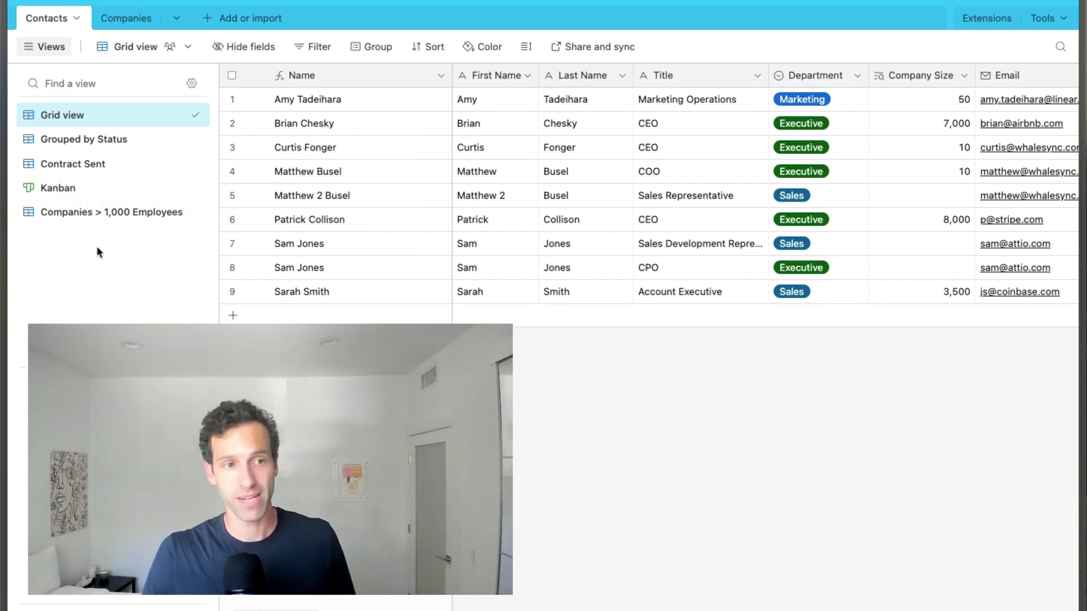
- Open the Companies > 1,000 Employees view and scroll across its three large-company contacts
{"action": "left_click", "coordinate": [90, 221]}
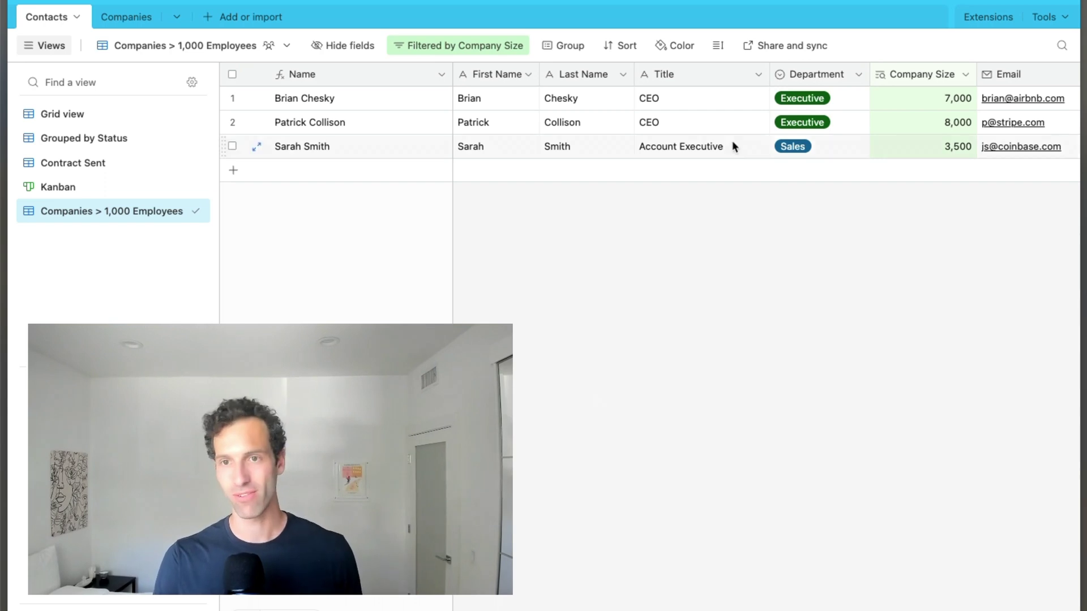
{"action": "scroll", "coordinate": [708, 123], "scroll_direction": "right", "scroll_amount": 7}
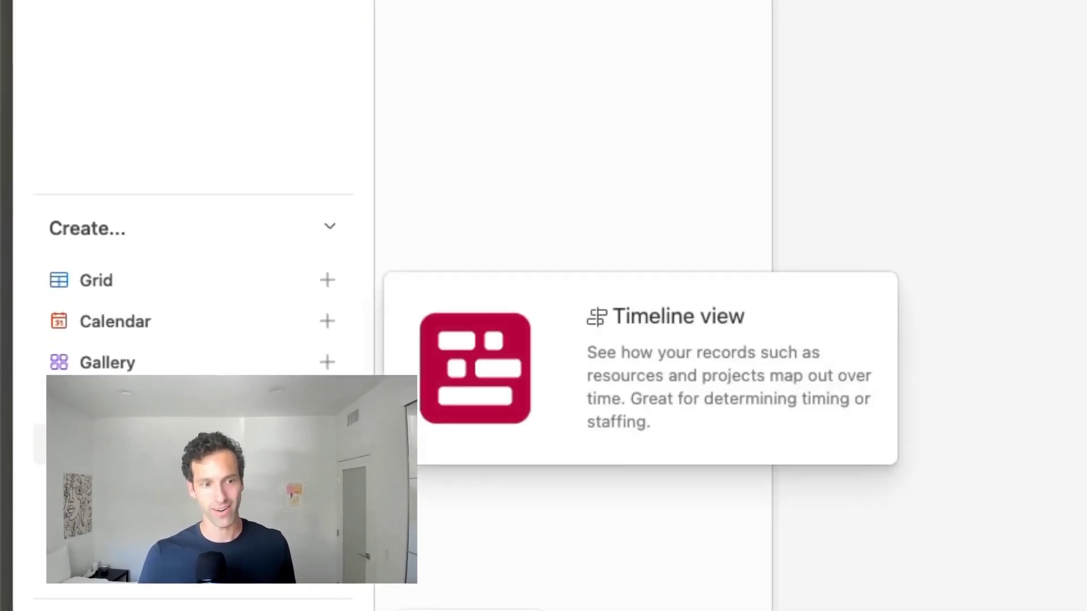
- Create a Kanban view named 'My Kanban' and stack its cards by the Status field
{"action": "left_click", "coordinate": [327, 403]}
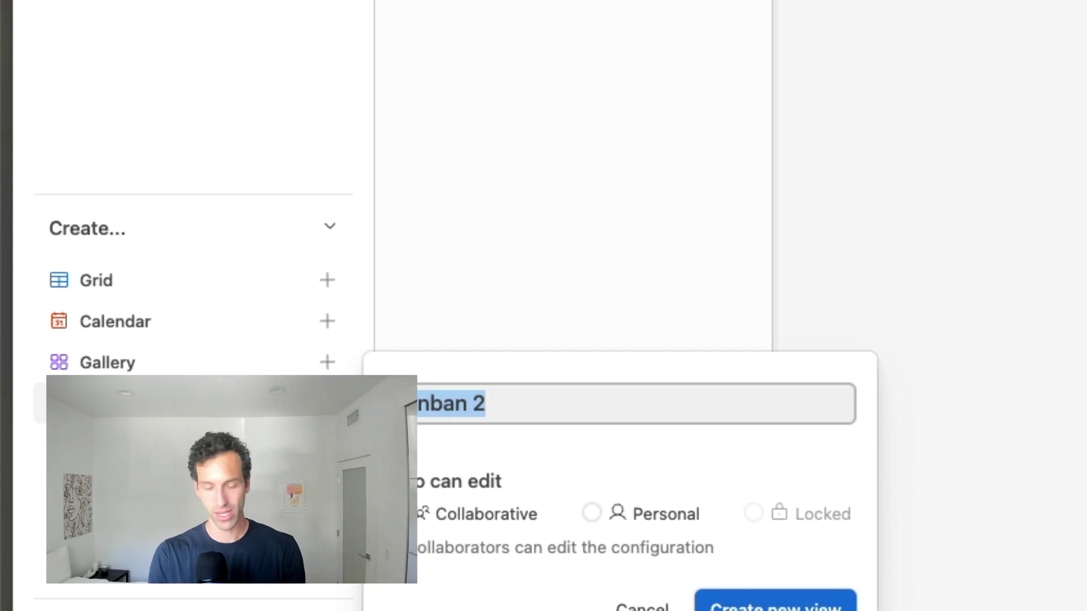
{"action": "key", "text": "BackSpace"}
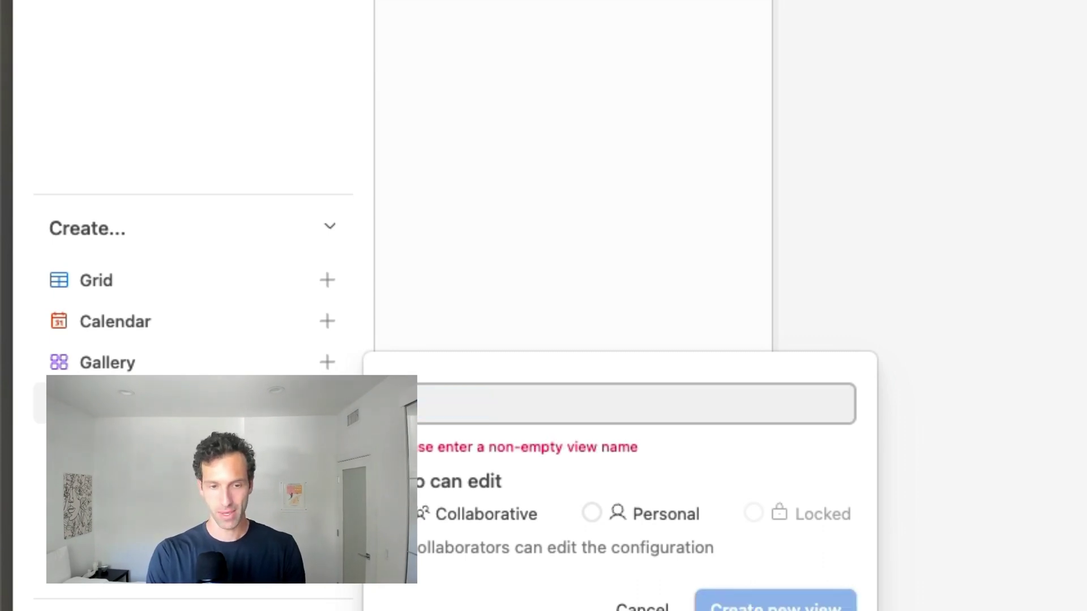
{"action": "type", "text": "Kanban"}
{"action": "key", "text": "Return"}
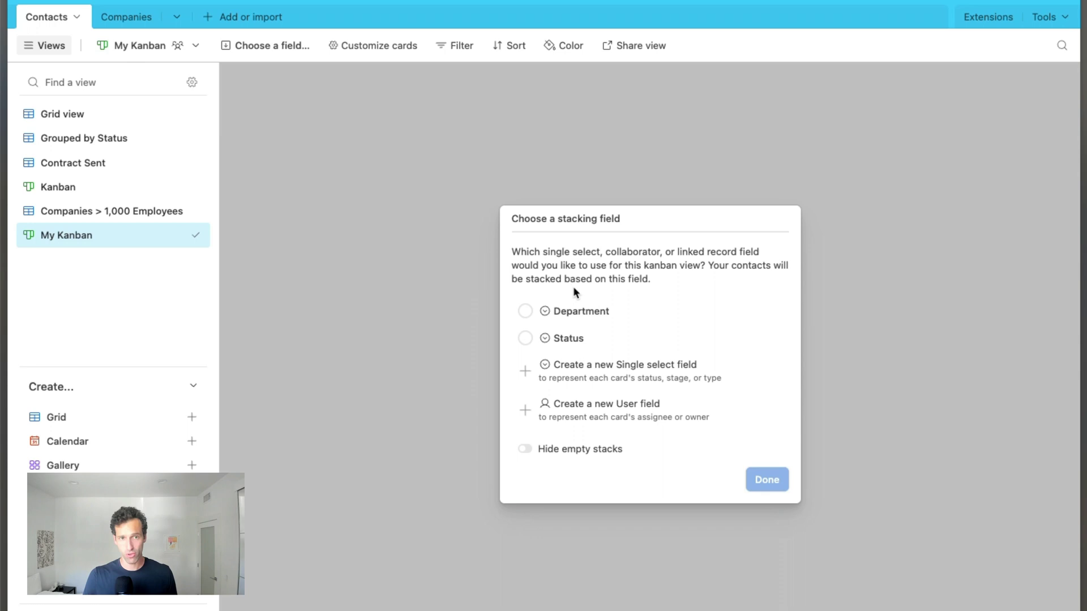
{"action": "left_click", "coordinate": [572, 340]}
- Drag one Uncontacted card to Meeting Being Scheduled and another contact's card to Closed Won
{"action": "left_click", "coordinate": [767, 480]}
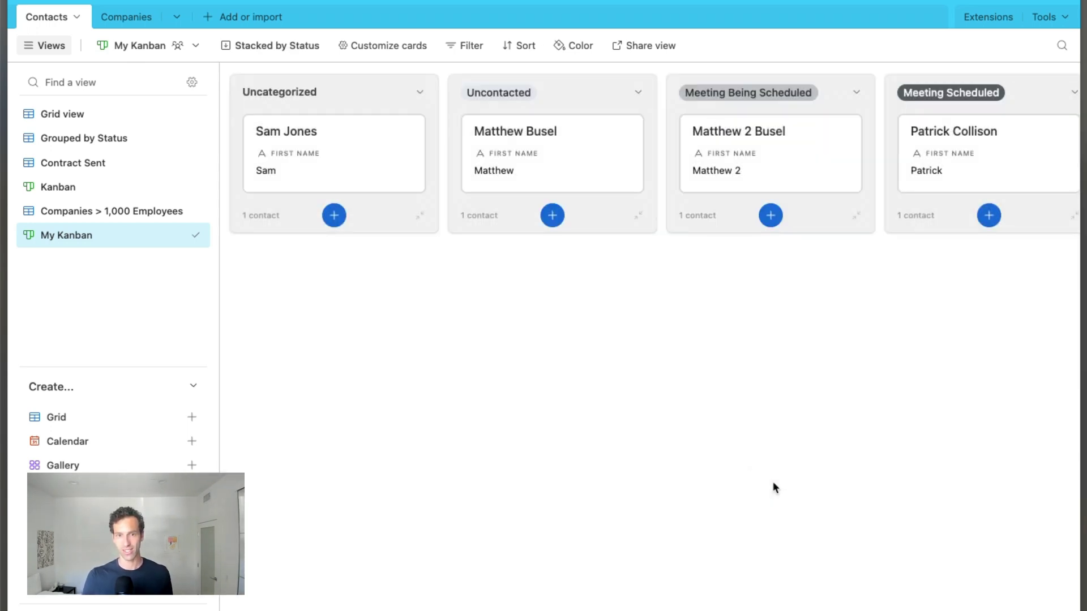
{"action": "scroll", "coordinate": [595, 262], "scroll_direction": "right", "scroll_amount": 10}
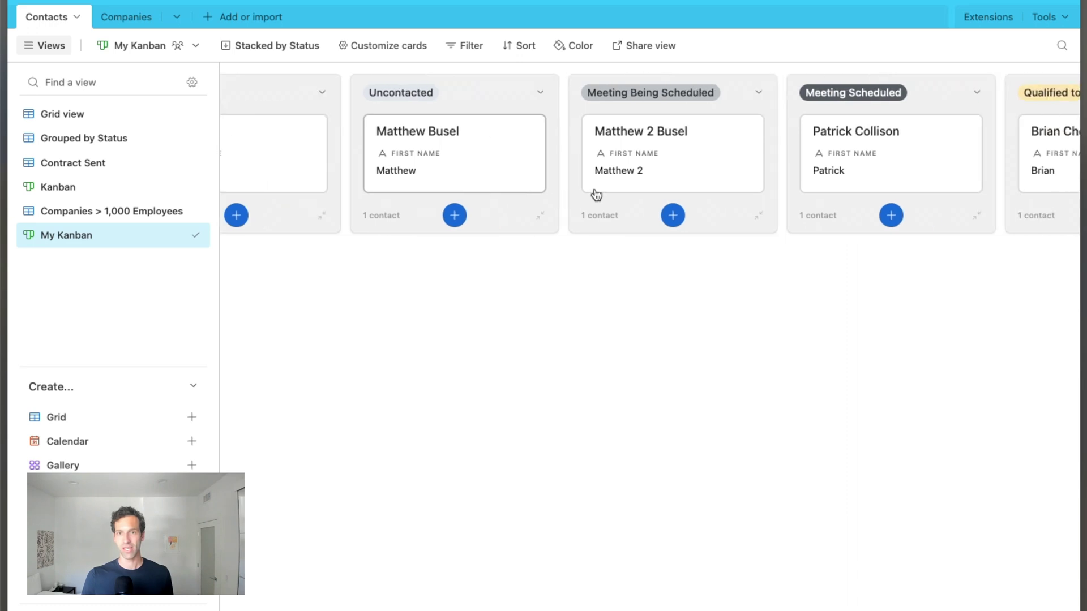
{"action": "scroll", "coordinate": [596, 194], "scroll_direction": "right", "scroll_amount": 10}
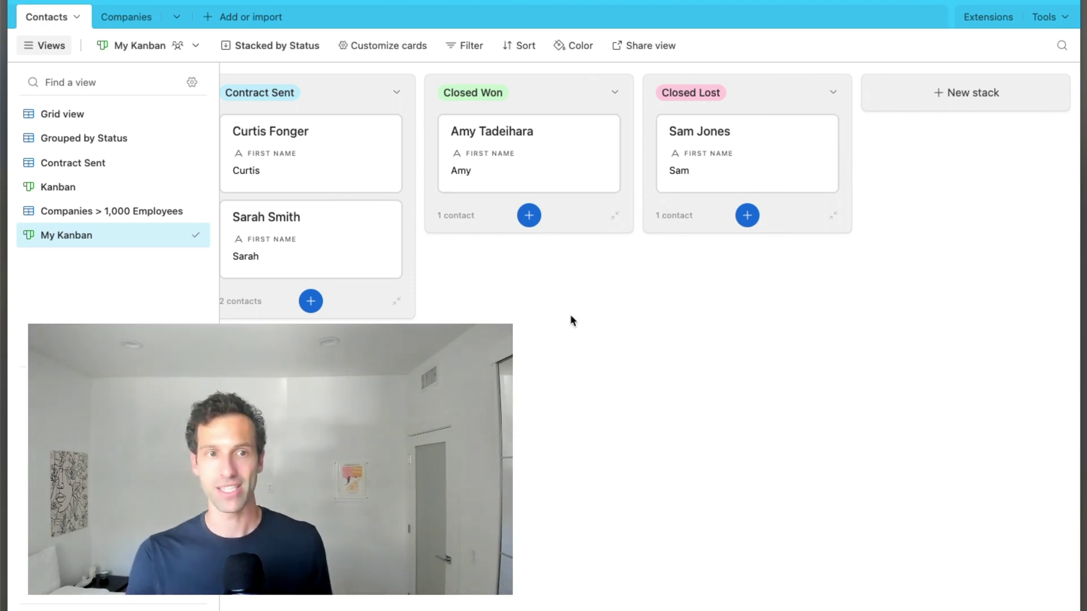
{"action": "scroll", "coordinate": [569, 314], "scroll_direction": "left", "scroll_amount": 15}
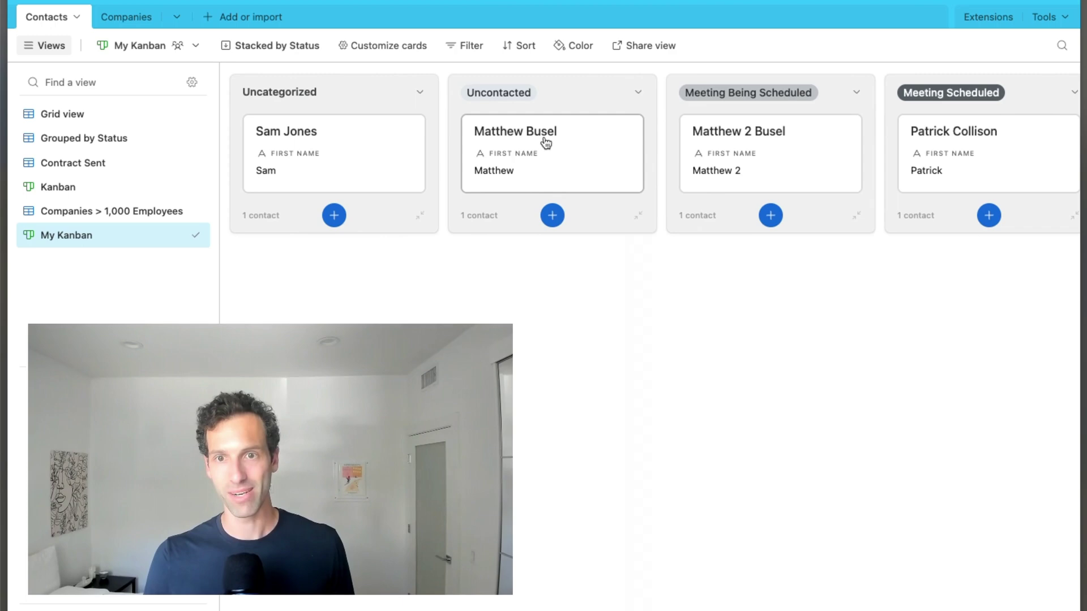
{"action": "left_click_drag", "start_coordinate": [543, 141], "coordinate": [767, 145]}
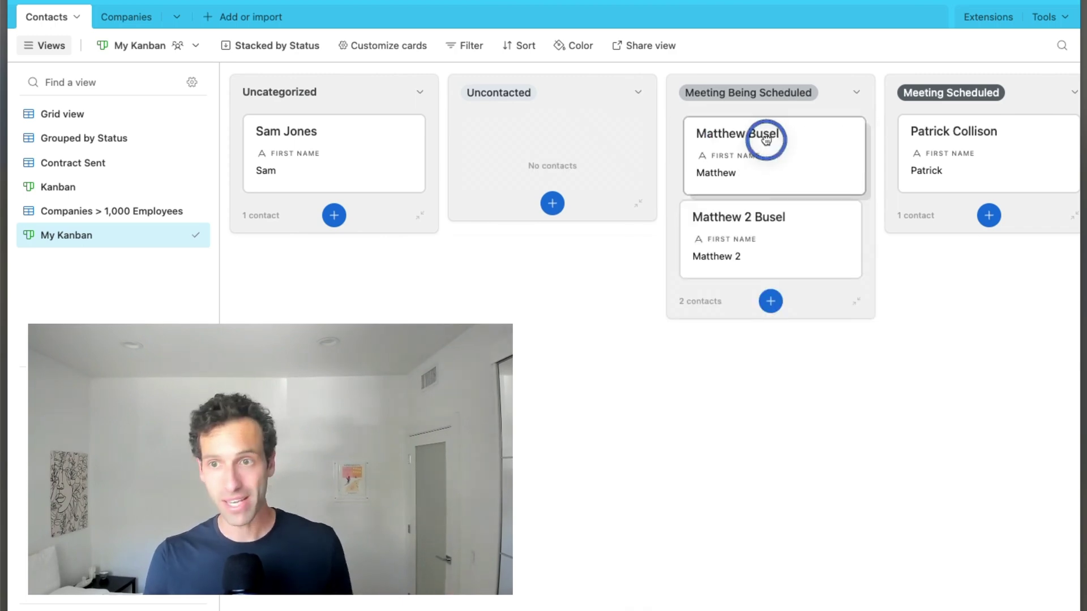
{"action": "scroll", "coordinate": [787, 146], "scroll_direction": "right", "scroll_amount": 15}
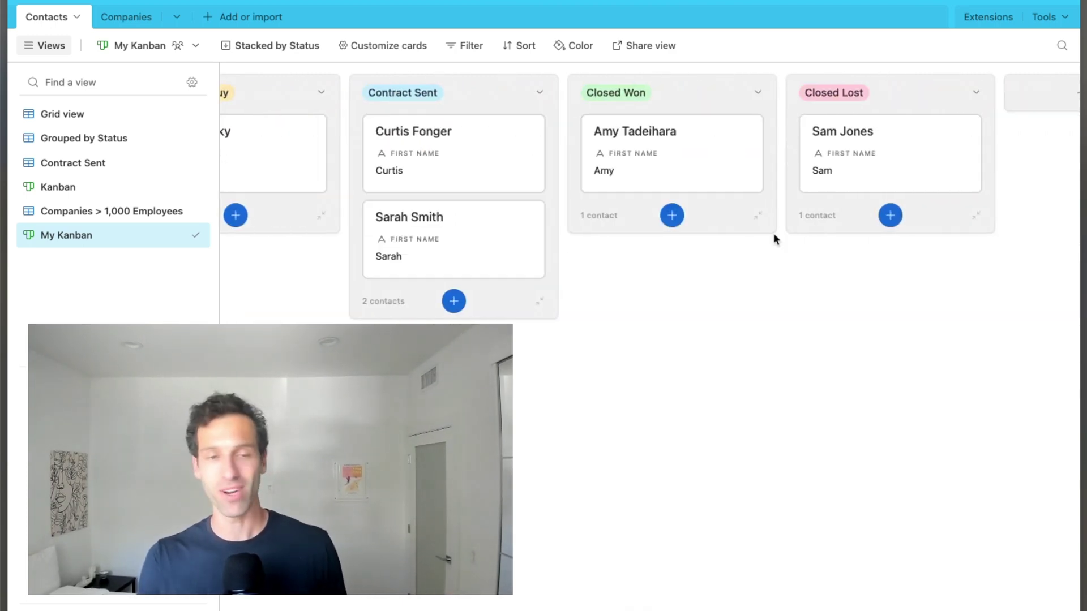
{"action": "left_click_drag", "start_coordinate": [430, 226], "coordinate": [674, 136]}
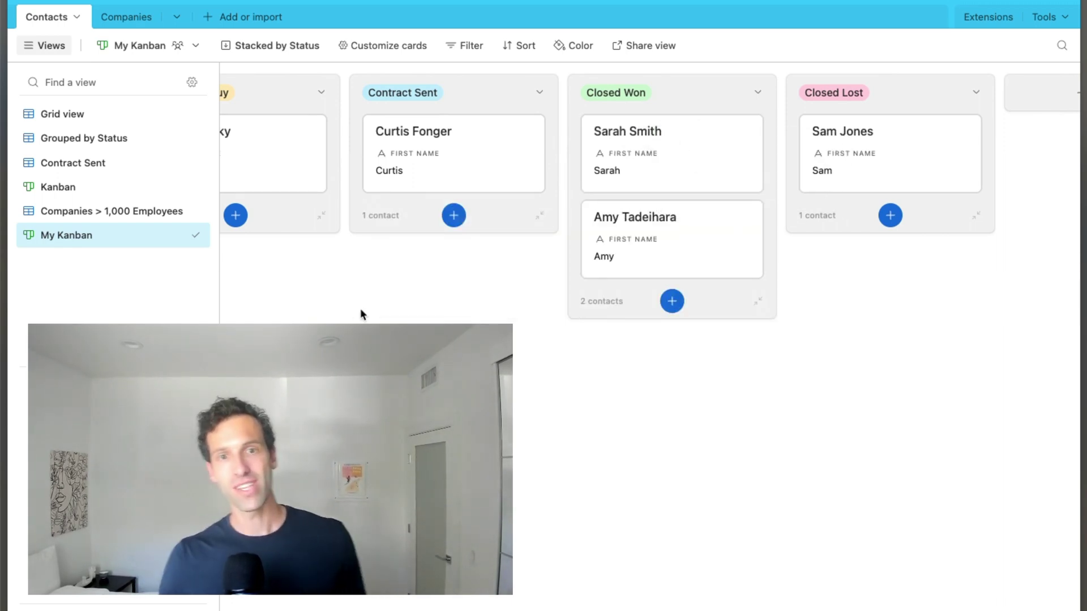
- Make the kanban cards show each contact's Title and Email
{"action": "left_click", "coordinate": [370, 47]}
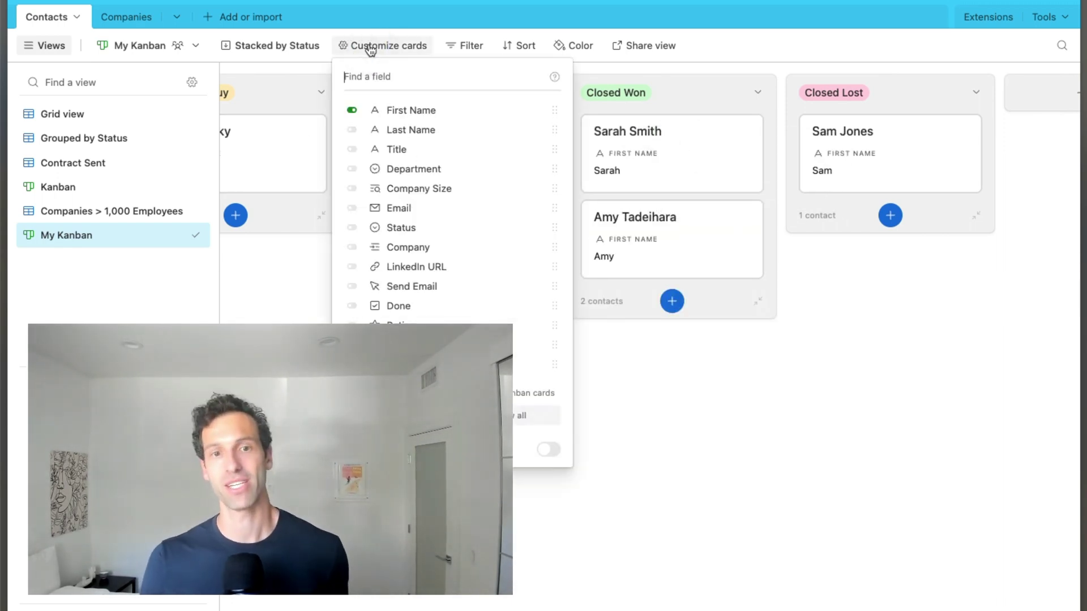
{"action": "left_click", "coordinate": [350, 149]}
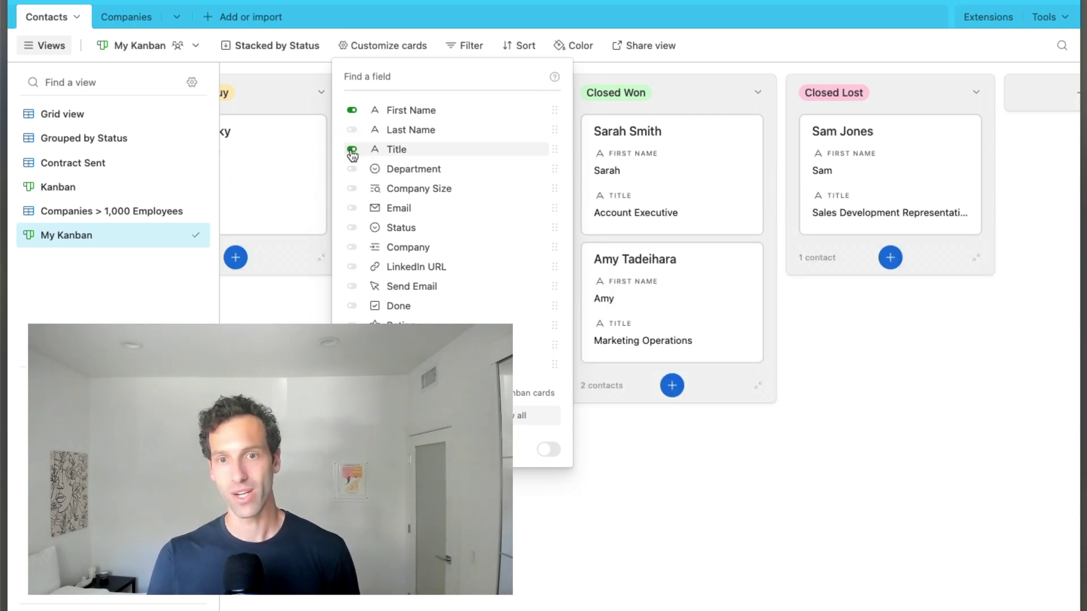
{"action": "left_click", "coordinate": [351, 208]}
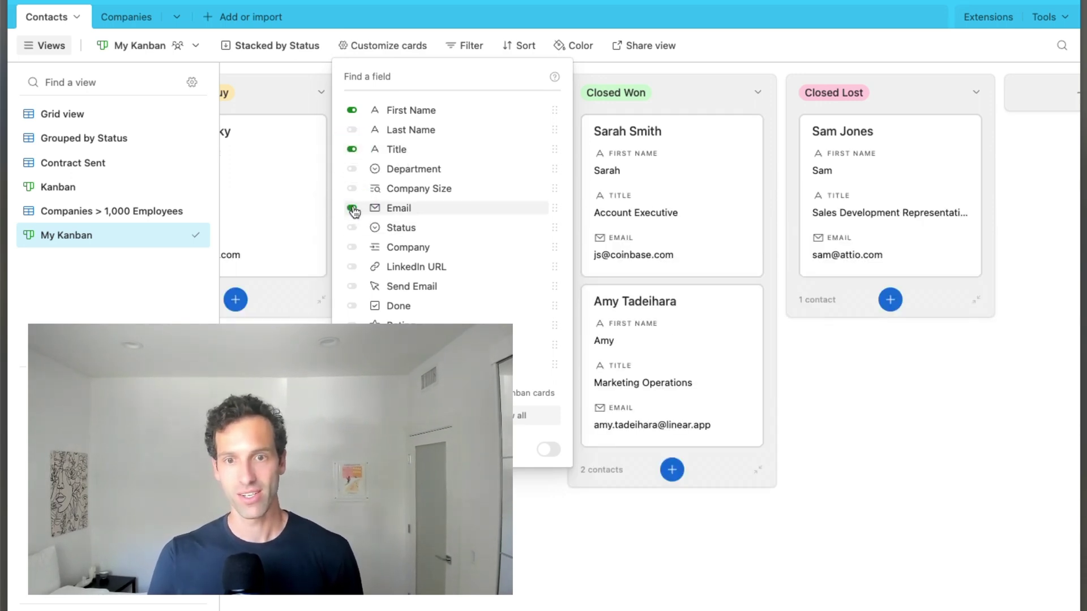
{"action": "left_click", "coordinate": [864, 462]}
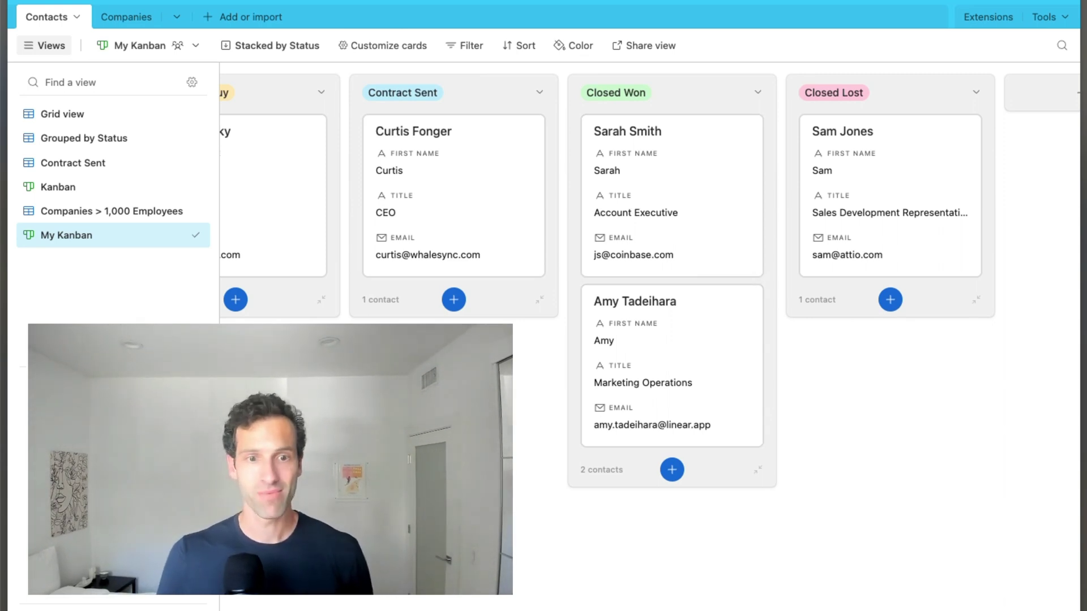
- Add a blank contact under Contract Sent, then create a new Calendar view
{"action": "left_click", "coordinate": [453, 306]}
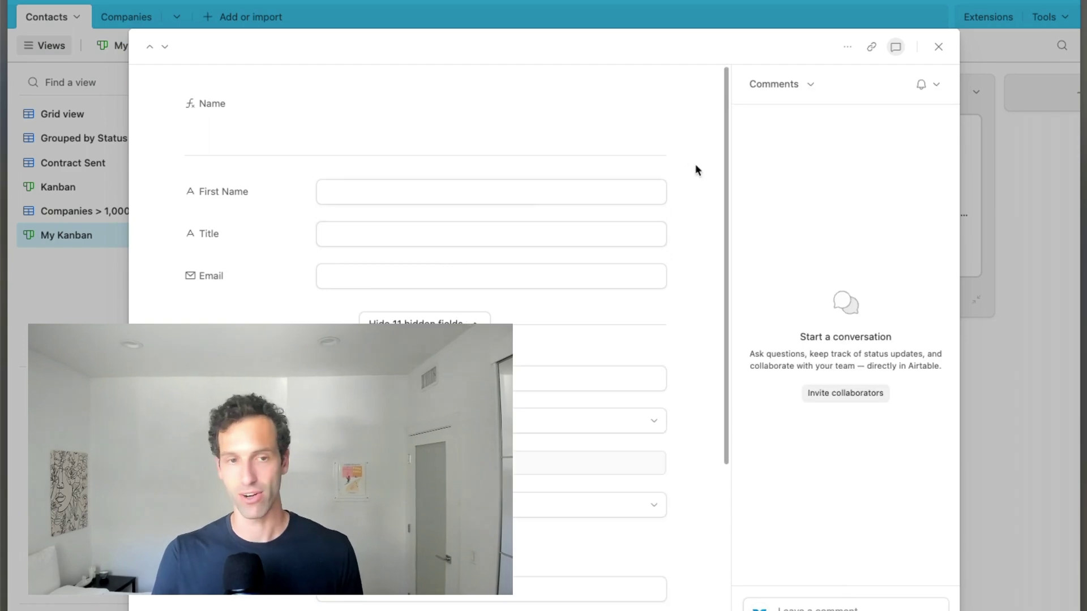
{"action": "left_click", "coordinate": [939, 46]}
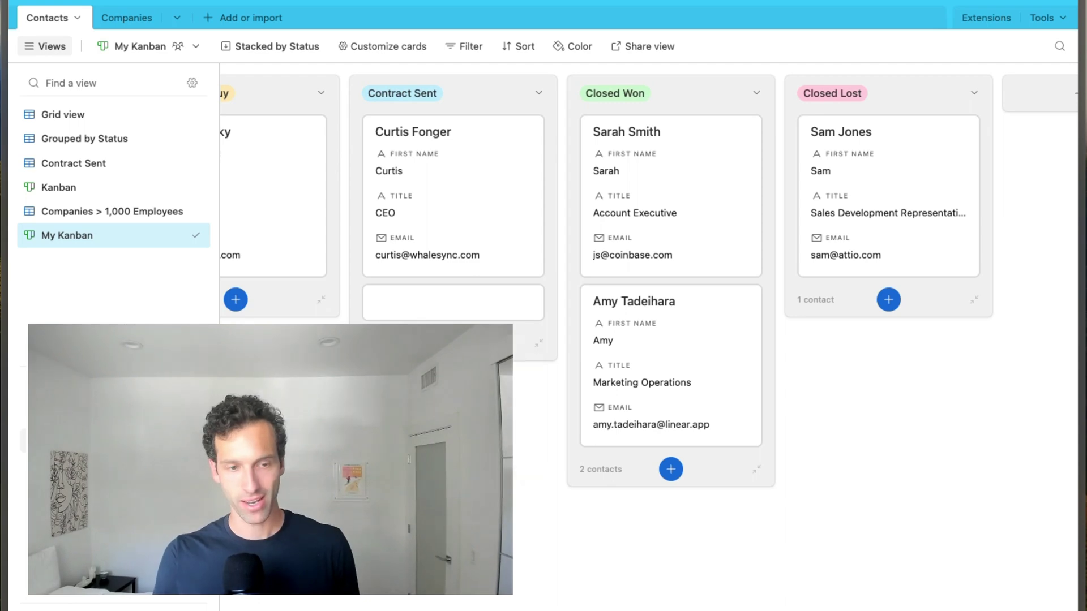
{"action": "left_click", "coordinate": [477, 608]}
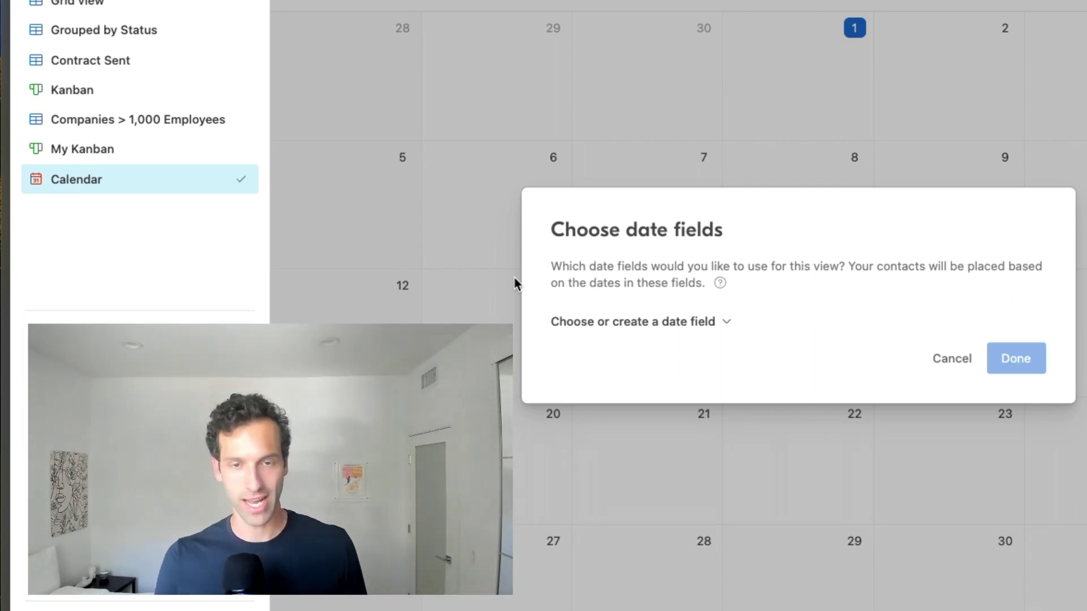
- Place calendar contacts by Pilot Start Date and reschedule one contact to May 22
{"action": "left_click", "coordinate": [651, 326]}
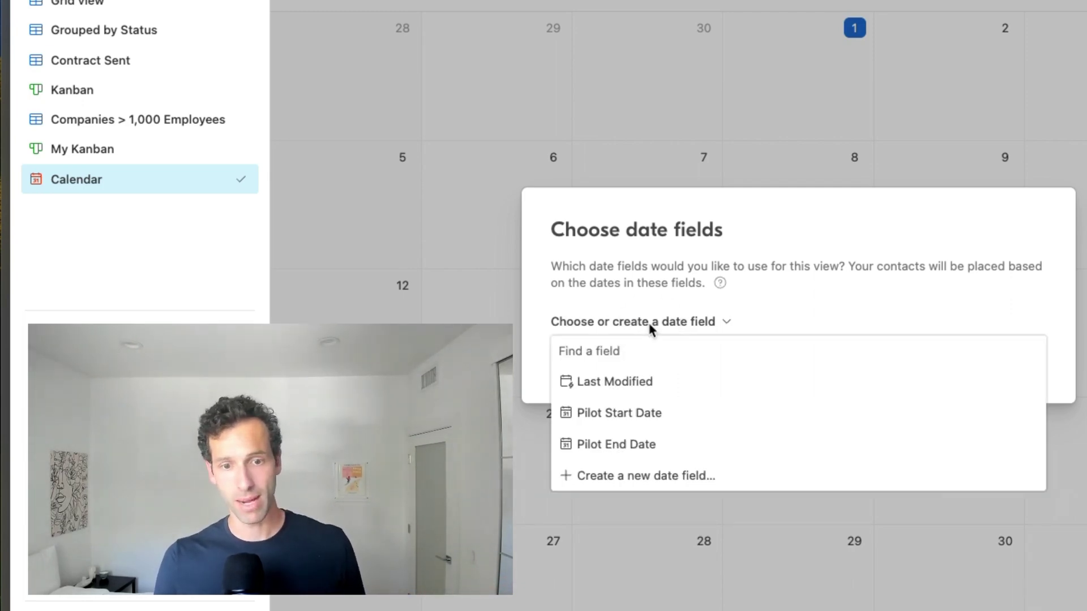
{"action": "left_click", "coordinate": [638, 417]}
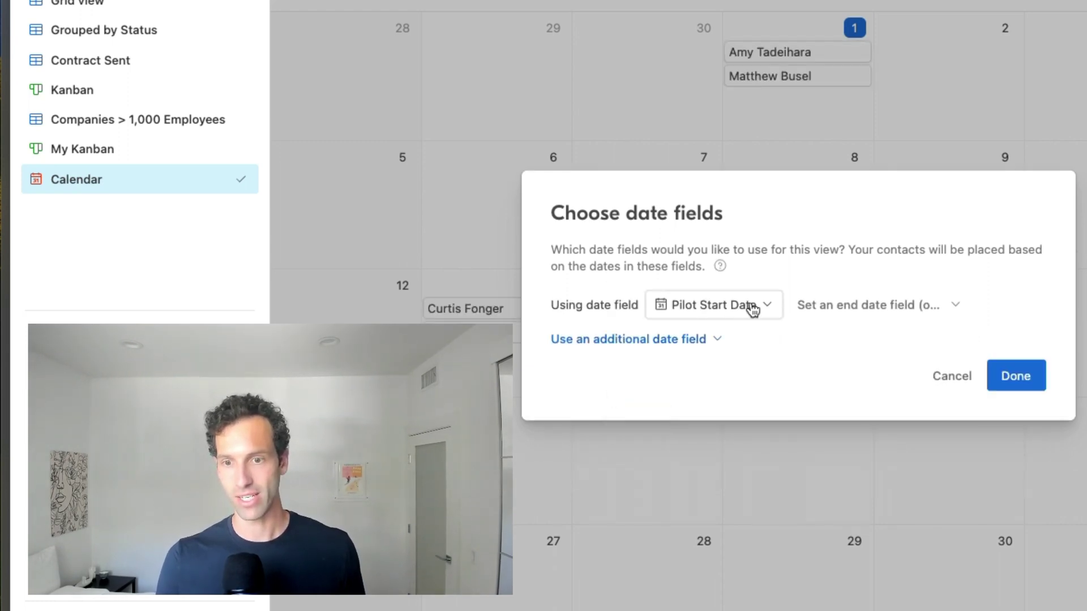
{"action": "left_click", "coordinate": [1028, 389]}
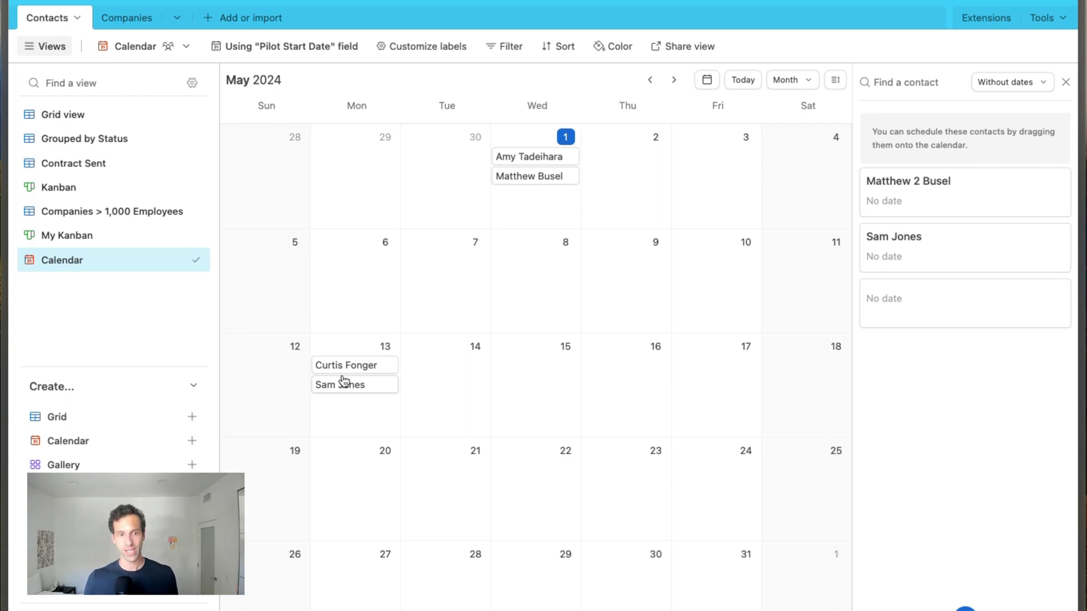
{"action": "left_click_drag", "start_coordinate": [337, 371], "coordinate": [538, 483]}
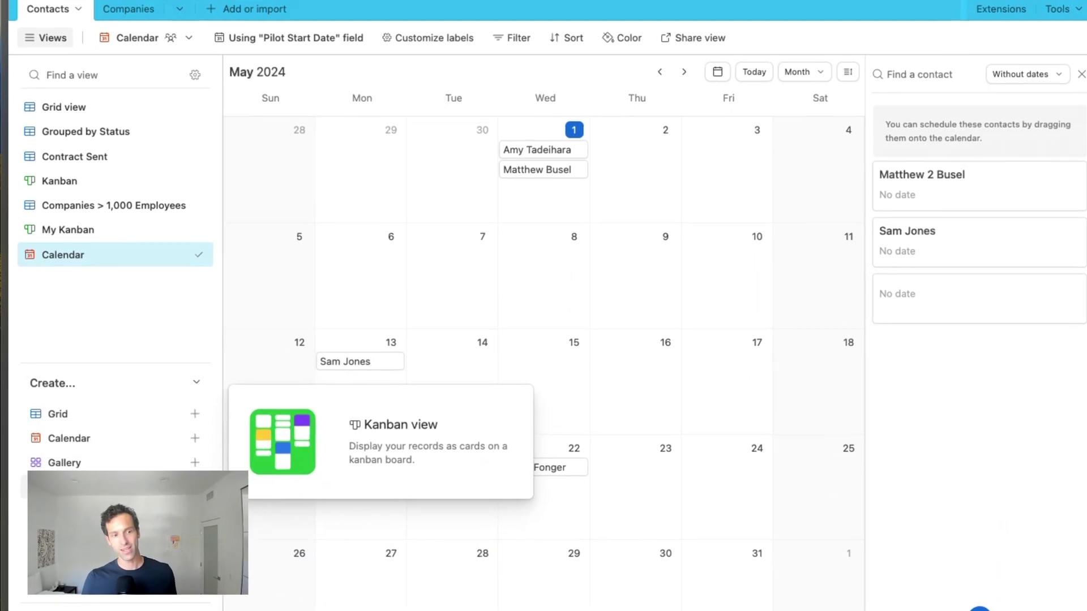
{"action": "left_click", "coordinate": [85, 511]}
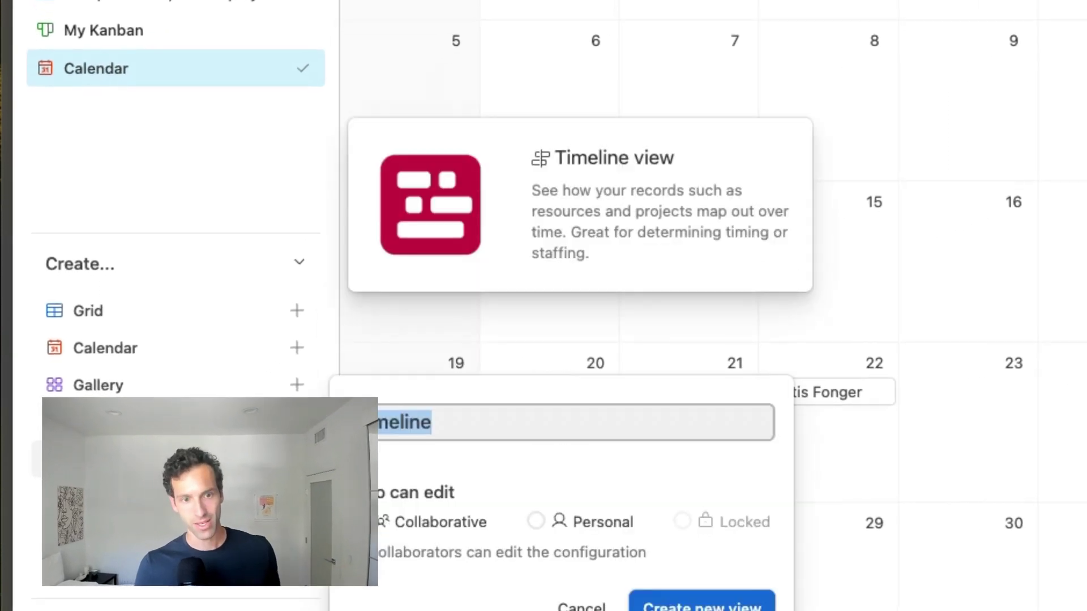
- Create the Timeline with Pilot Start Date to Pilot End Date bars, skipping dependencies and grouping
{"action": "left_click", "coordinate": [702, 602]}
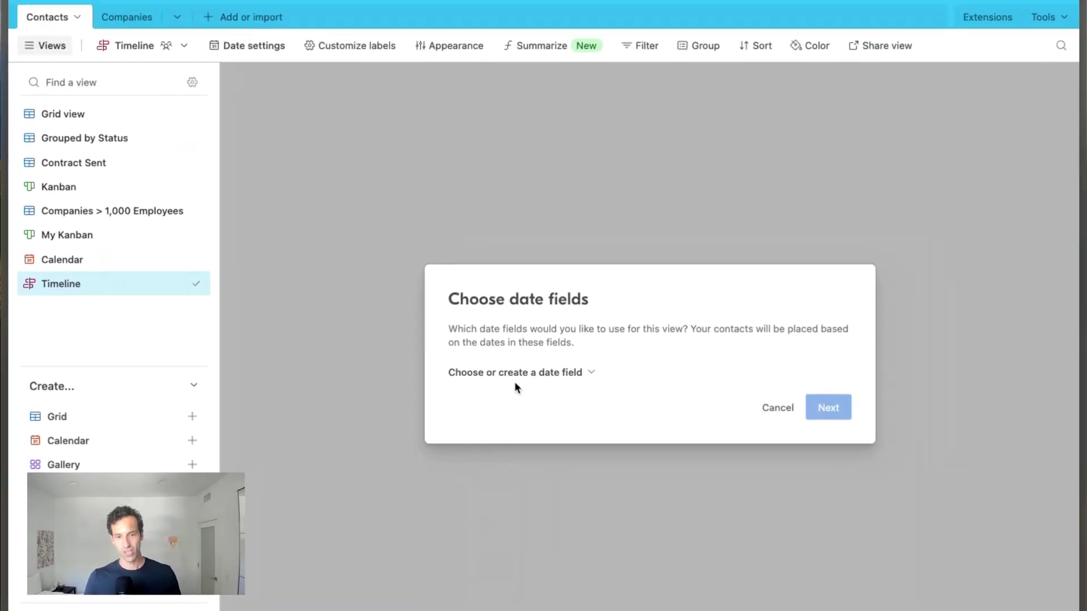
{"action": "left_click", "coordinate": [507, 378]}
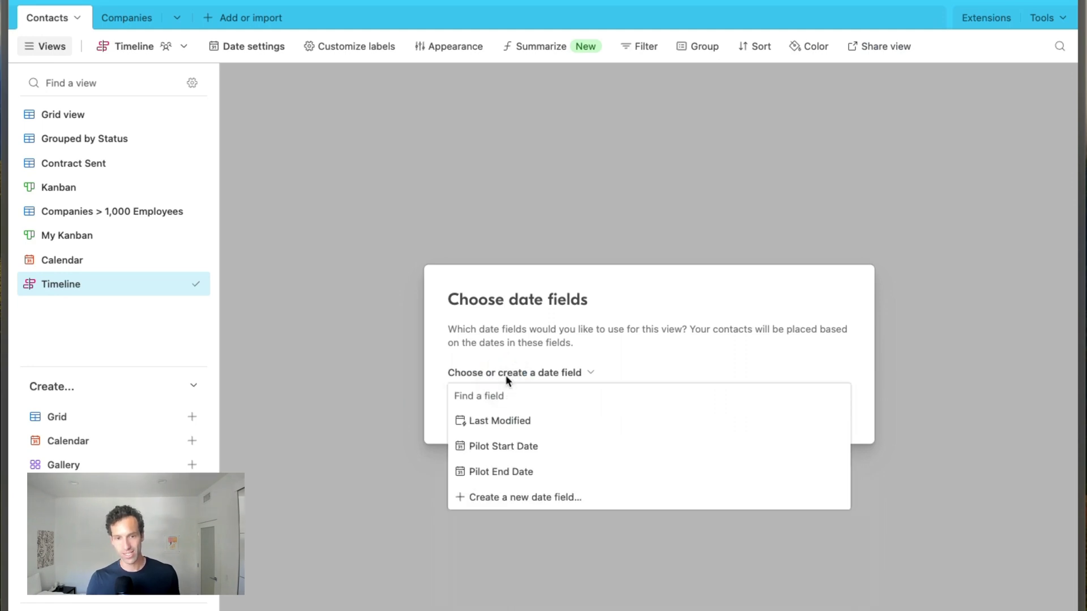
{"action": "left_click", "coordinate": [498, 447]}
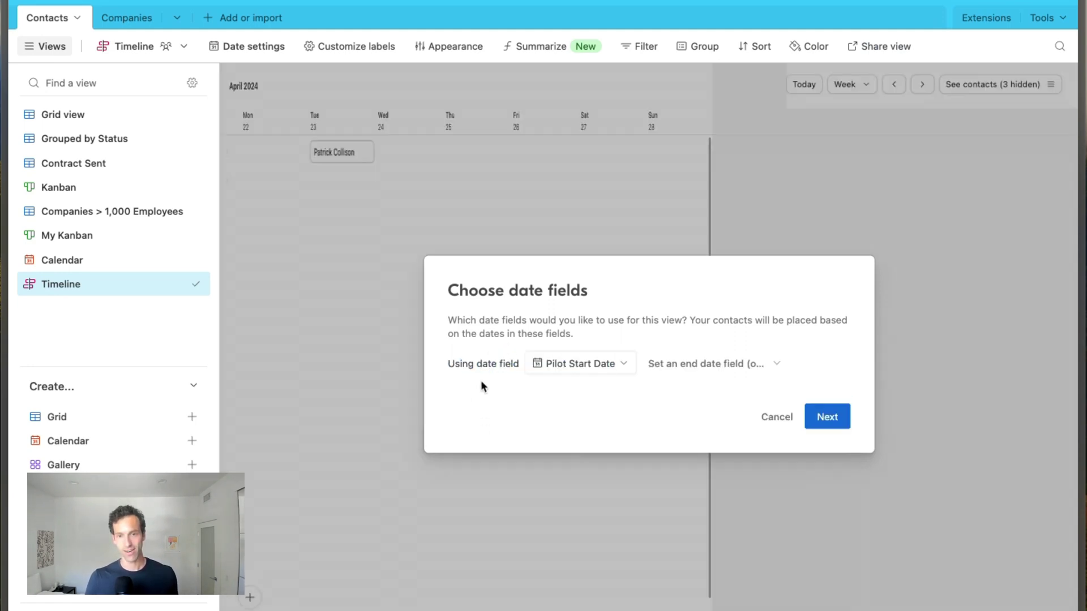
{"action": "left_click", "coordinate": [681, 363]}
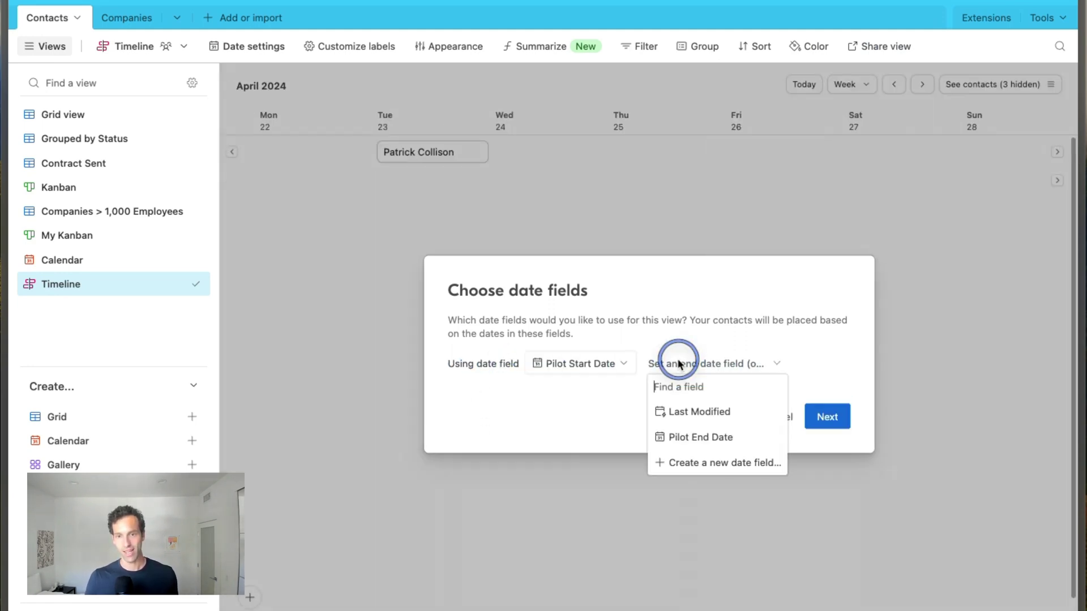
{"action": "left_click", "coordinate": [702, 437]}
{"action": "left_click", "coordinate": [827, 417]}
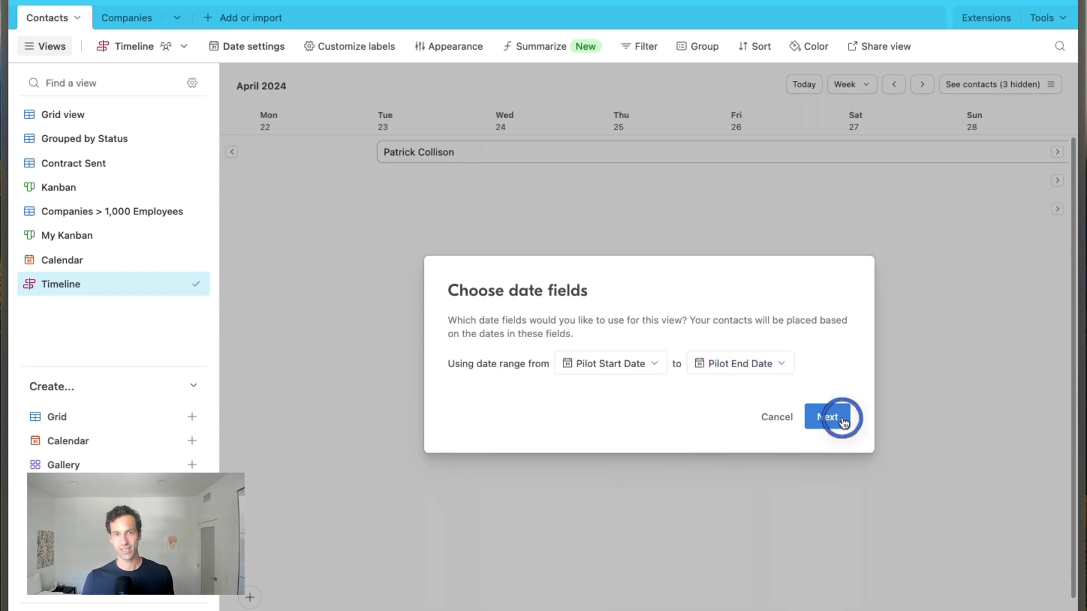
{"action": "left_click", "coordinate": [836, 429]}
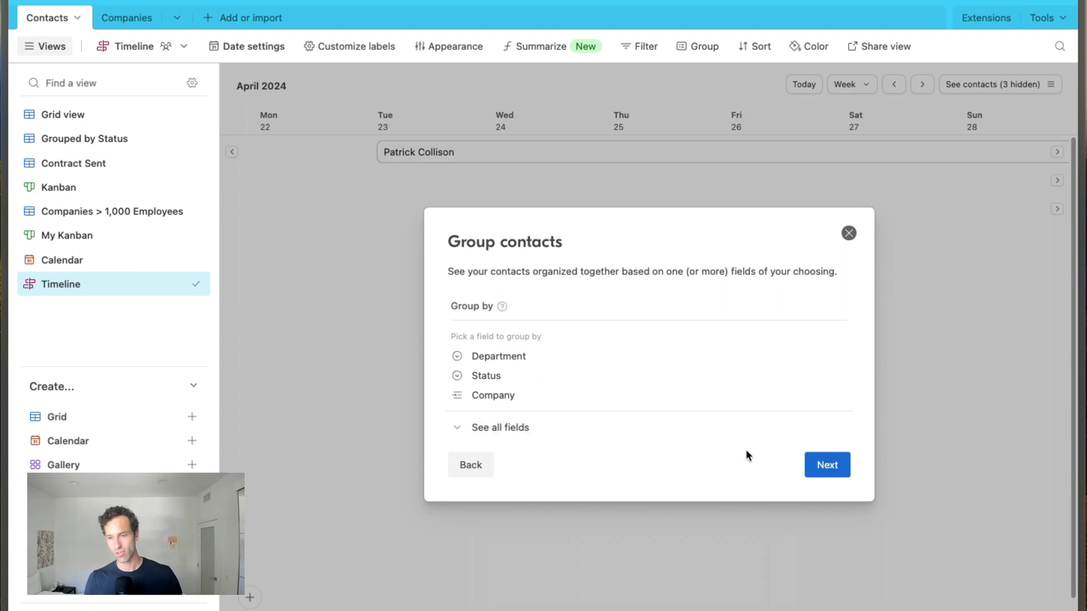
{"action": "left_click", "coordinate": [818, 463]}
{"action": "left_click", "coordinate": [825, 505]}
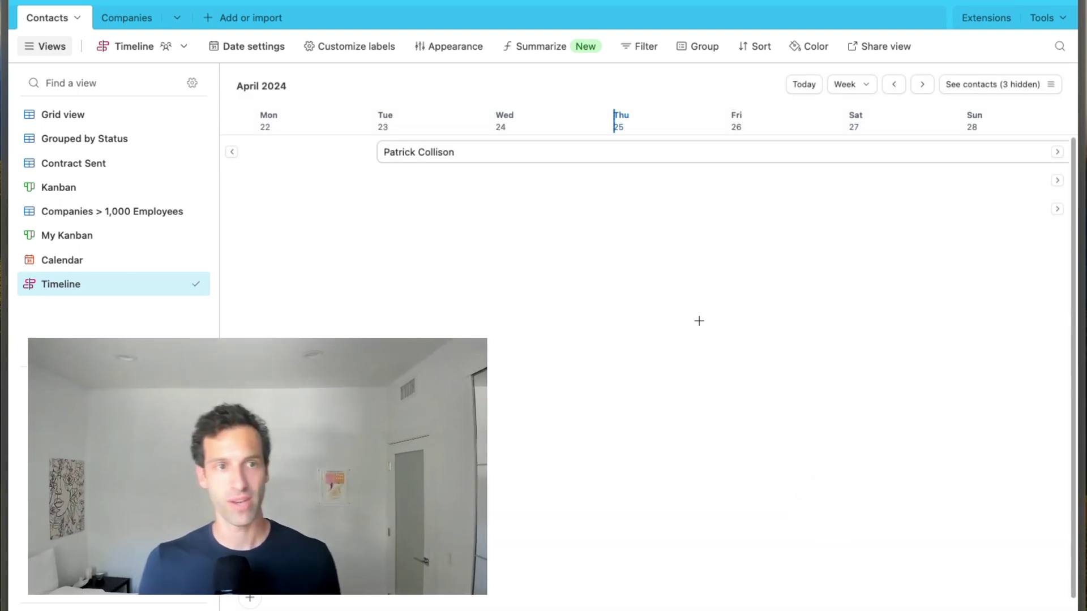
- Scroll the Contacts timeline sideways to inspect the May 2024 pilot-period bars
{"action": "scroll", "coordinate": [699, 321], "scroll_direction": "right", "scroll_amount": 10}
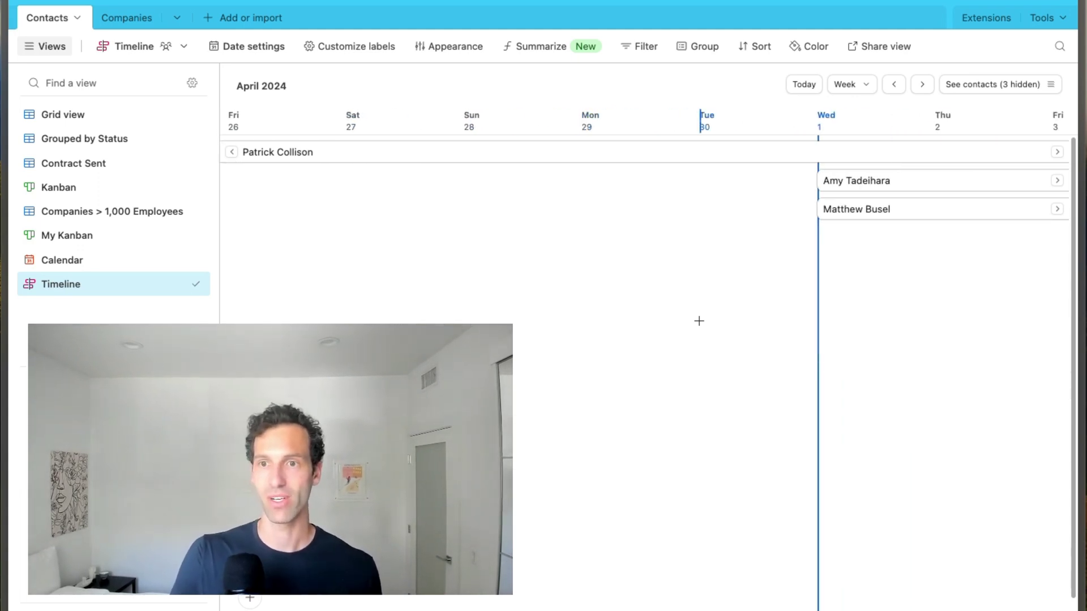
{"action": "scroll", "coordinate": [699, 321], "scroll_direction": "right", "scroll_amount": 4}
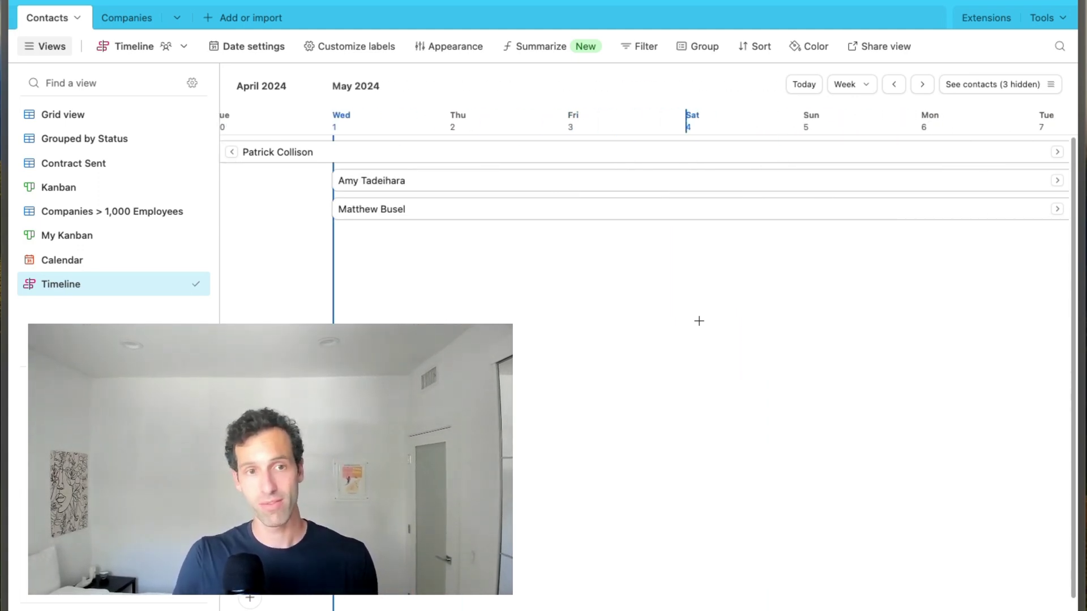
{"action": "scroll", "coordinate": [699, 321], "scroll_direction": "right", "scroll_amount": 2}
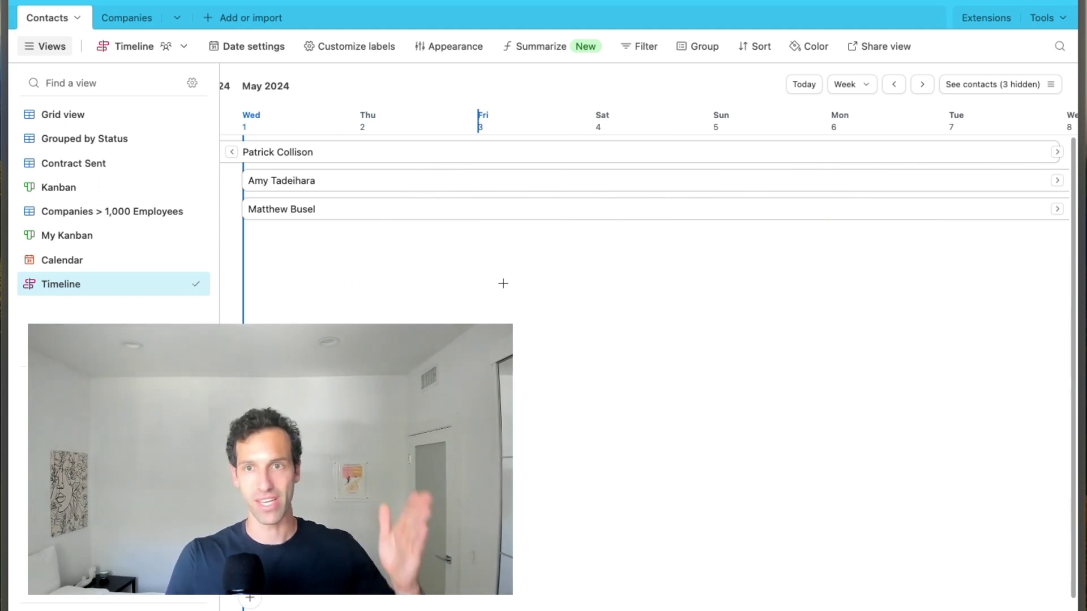
{"action": "scroll", "coordinate": [380, 300], "scroll_direction": "left", "scroll_amount": 2}
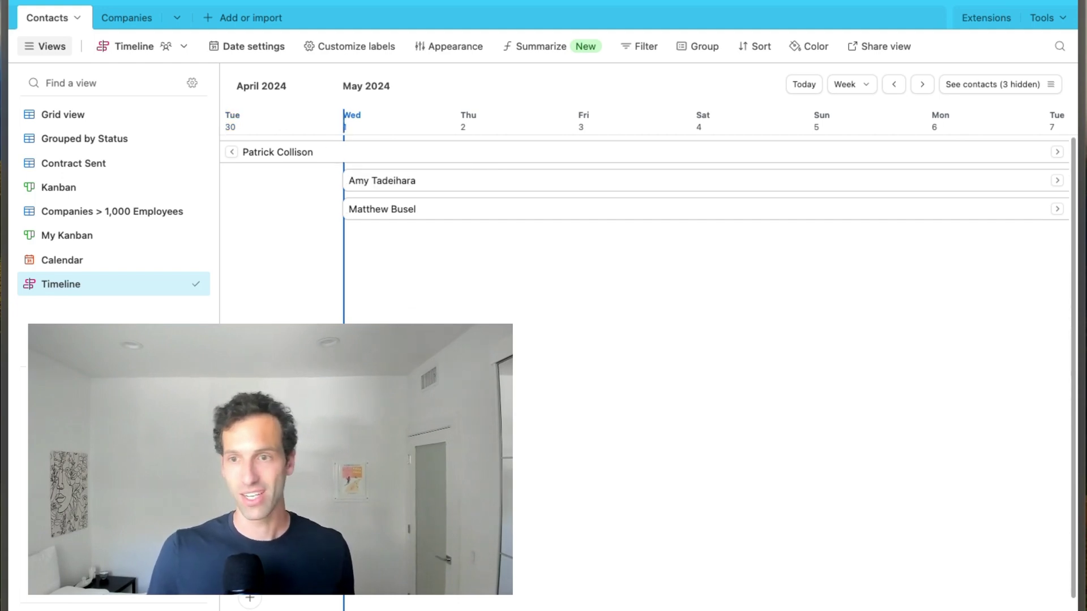
{"action": "scroll", "coordinate": [762, 288], "scroll_direction": "right", "scroll_amount": 10}
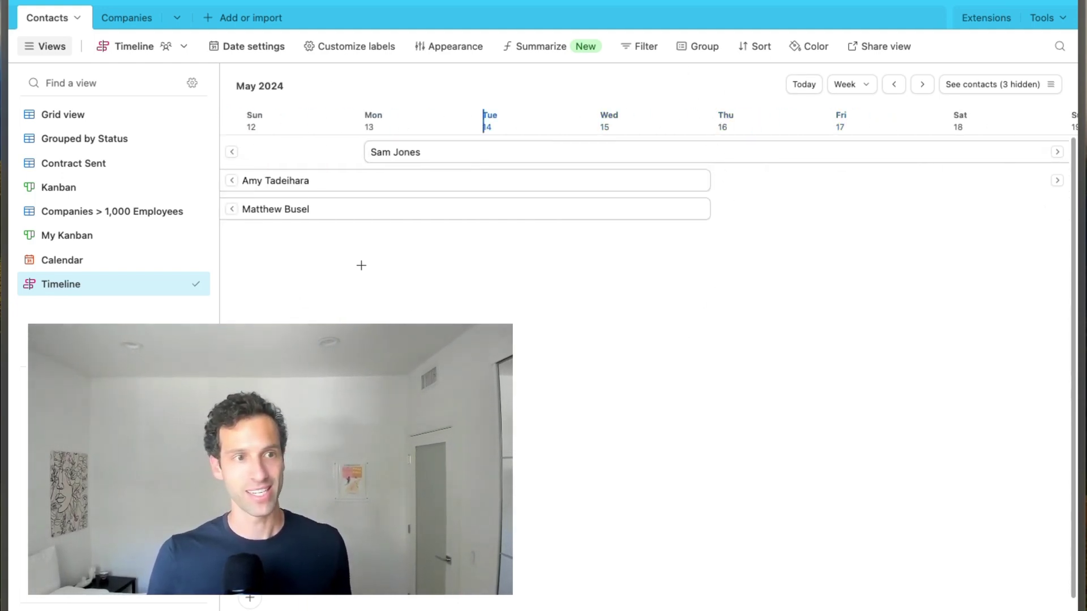
- Check the contacts grid, then drag the fourth contact's timeline bar end to May 13
{"action": "left_click", "coordinate": [94, 114]}
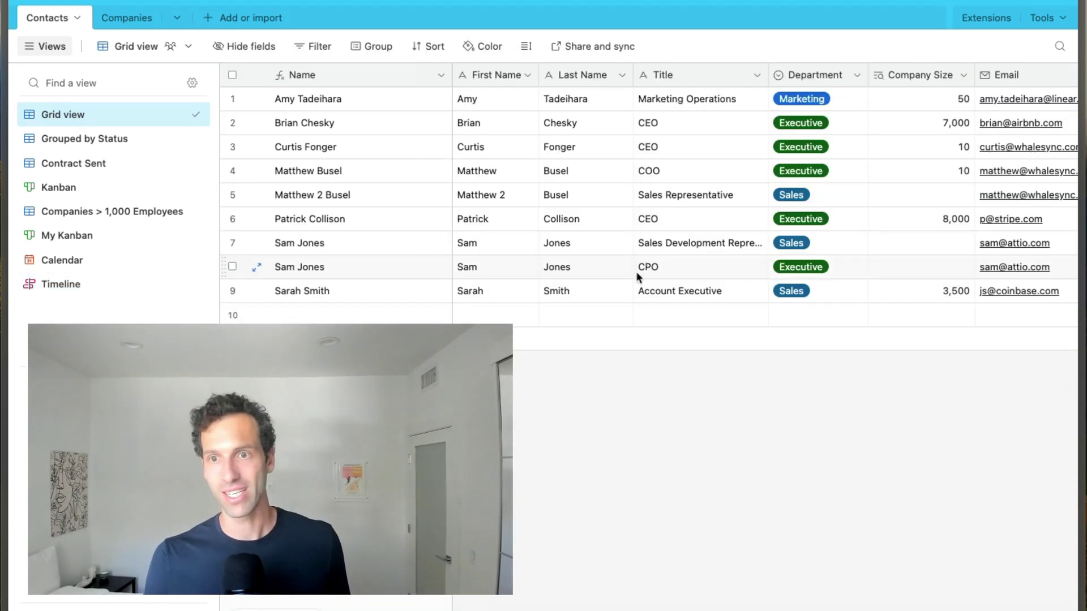
{"action": "scroll", "coordinate": [779, 243], "scroll_direction": "right", "scroll_amount": 15}
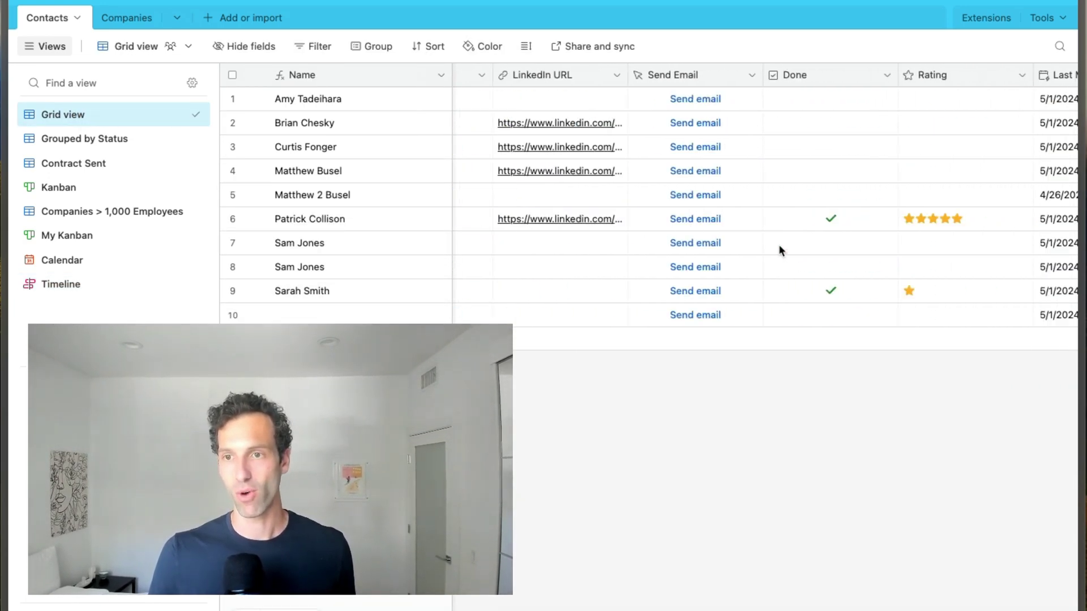
{"action": "scroll", "coordinate": [779, 243], "scroll_direction": "right", "scroll_amount": 8}
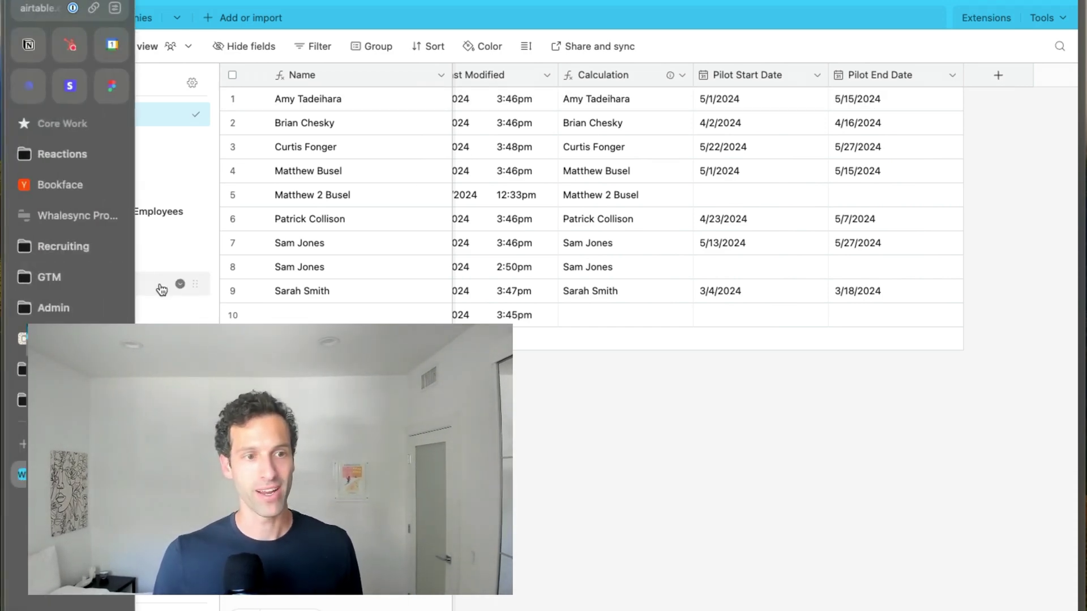
{"action": "left_click", "coordinate": [152, 286]}
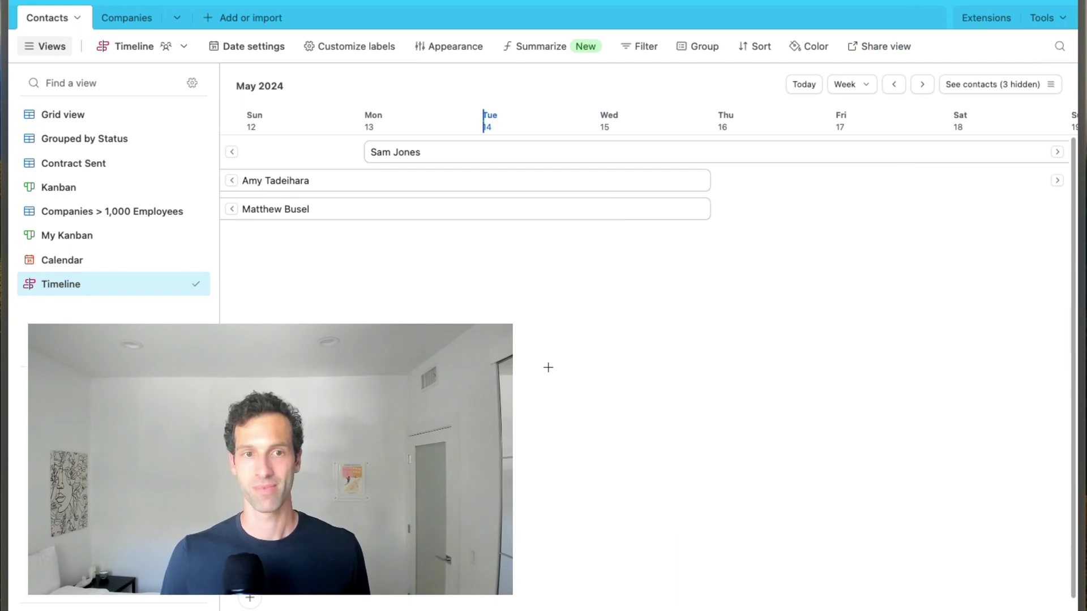
{"action": "left_click_drag", "start_coordinate": [548, 368], "coordinate": [459, 198]}
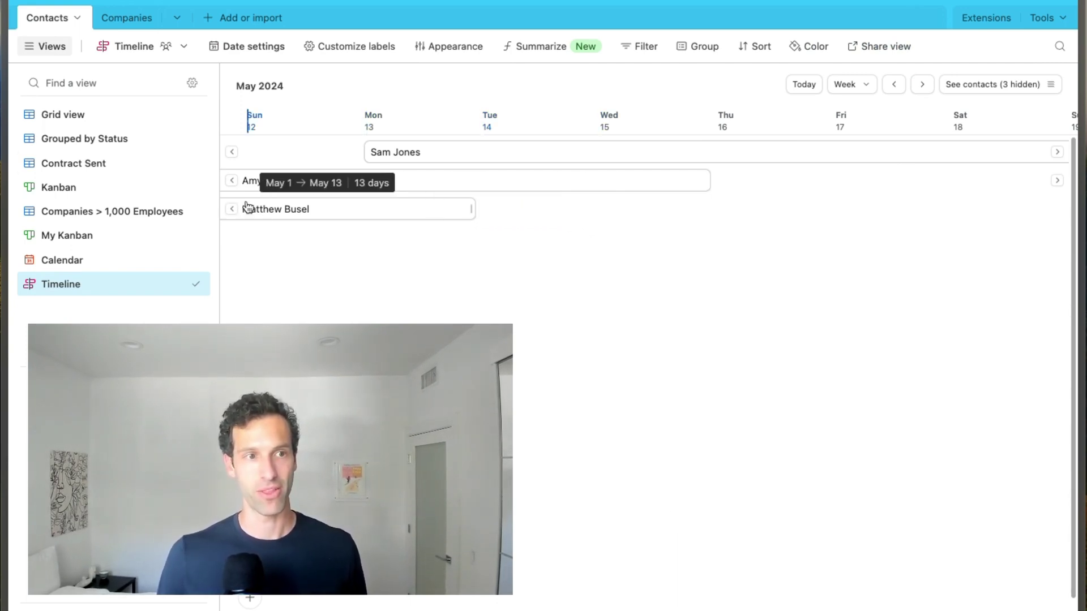
- Set that contact's Pilot End Date to 5/31/2024 in the grid and view the longer timeline bar
{"action": "left_click", "coordinate": [60, 119]}
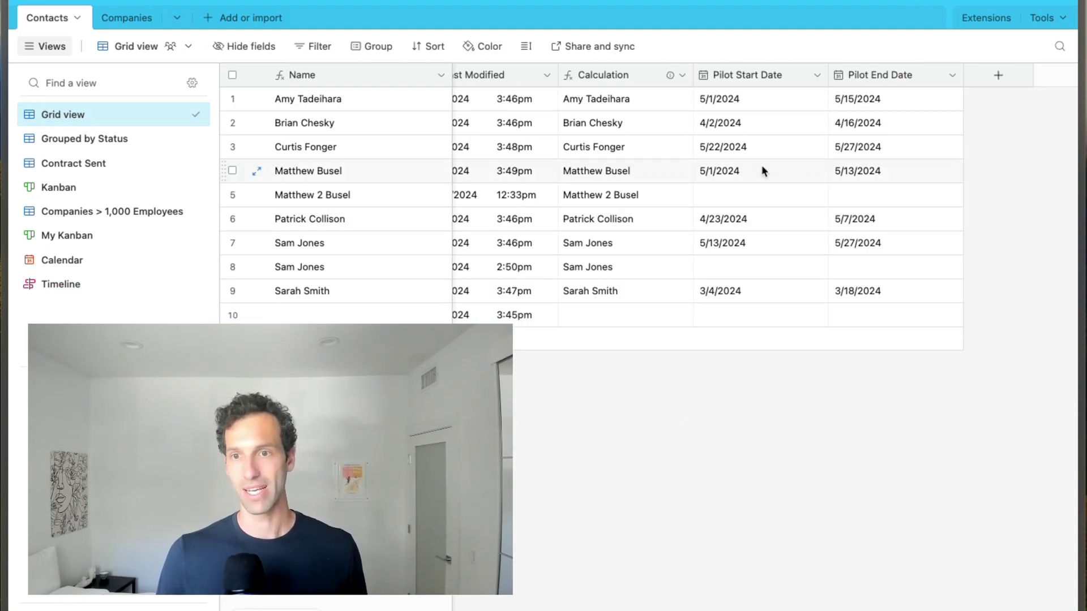
{"action": "double_click", "coordinate": [860, 174]}
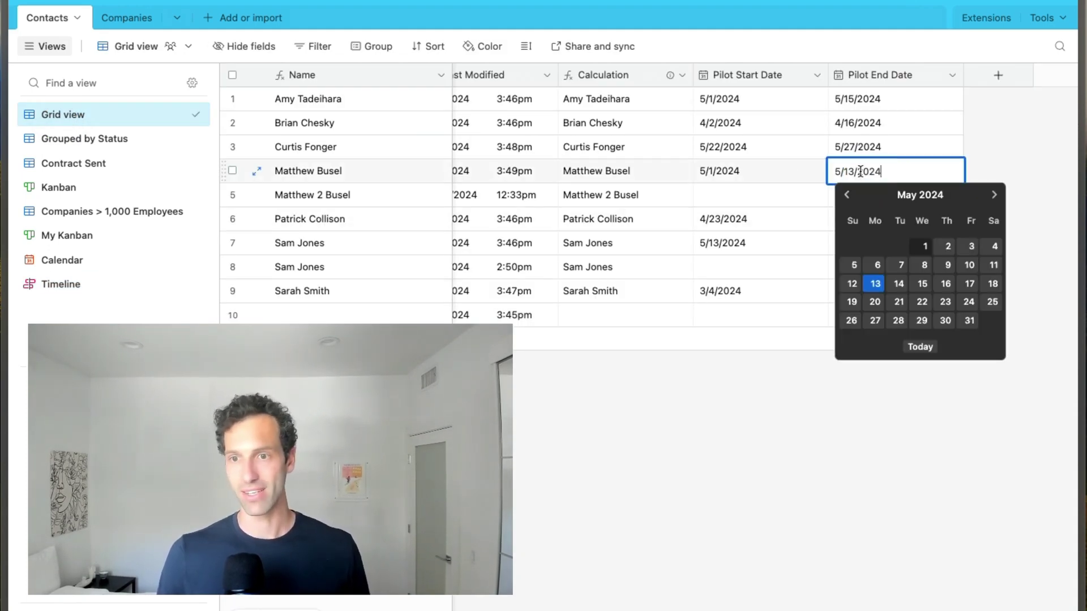
{"action": "left_click", "coordinate": [968, 318]}
{"action": "left_click", "coordinate": [111, 287]}
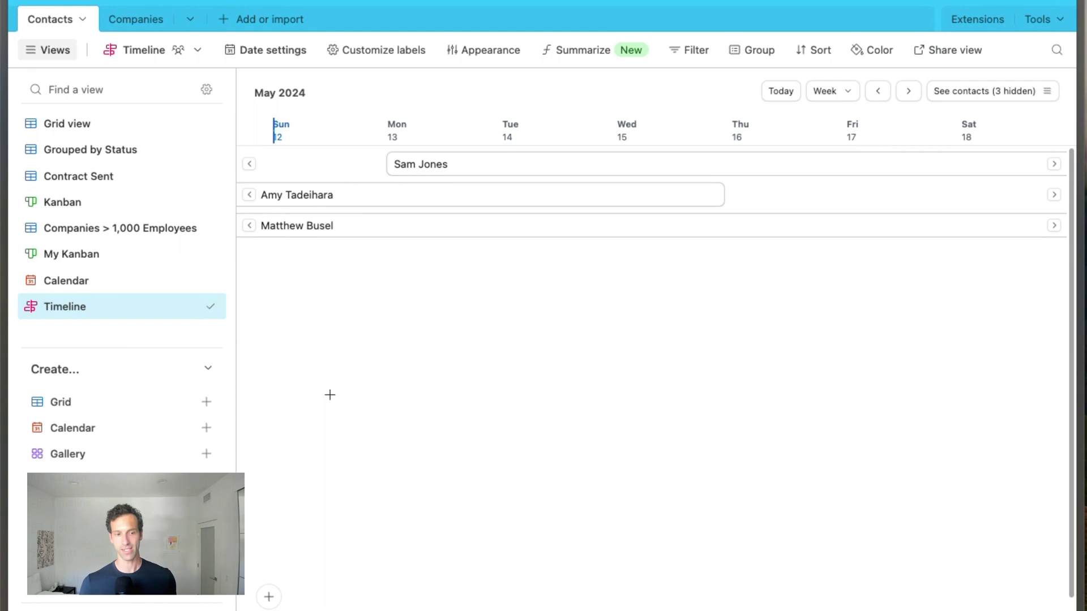
- Scroll down the sidebar's Create list to reach the Form option
{"action": "scroll", "coordinate": [121, 452], "scroll_direction": "down", "scroll_amount": 1}
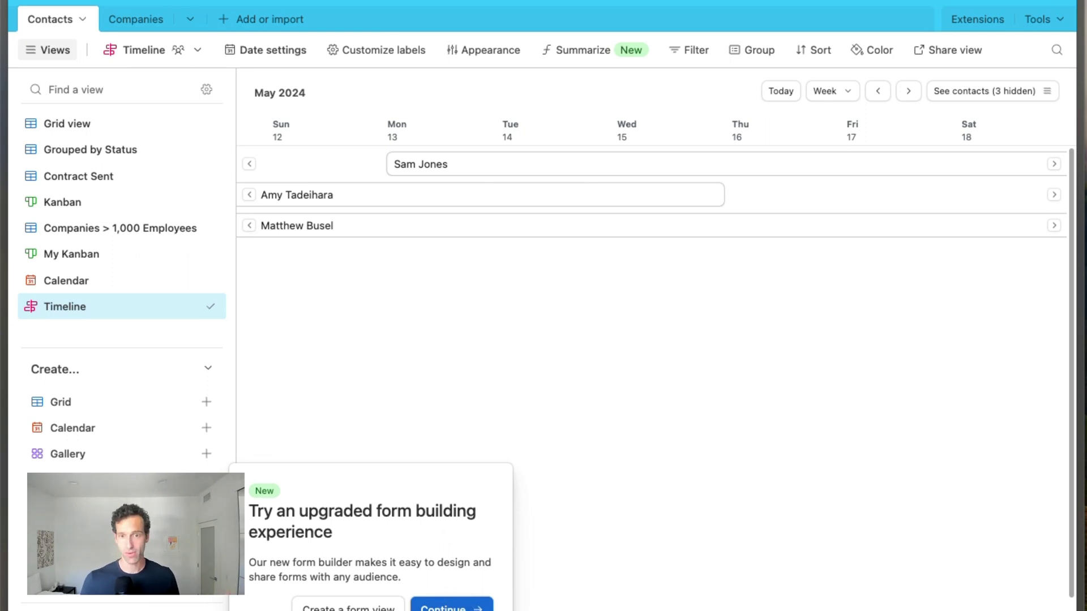
- Continue into the upgraded form builder for the New Contacts form
{"action": "left_click", "coordinate": [452, 606]}
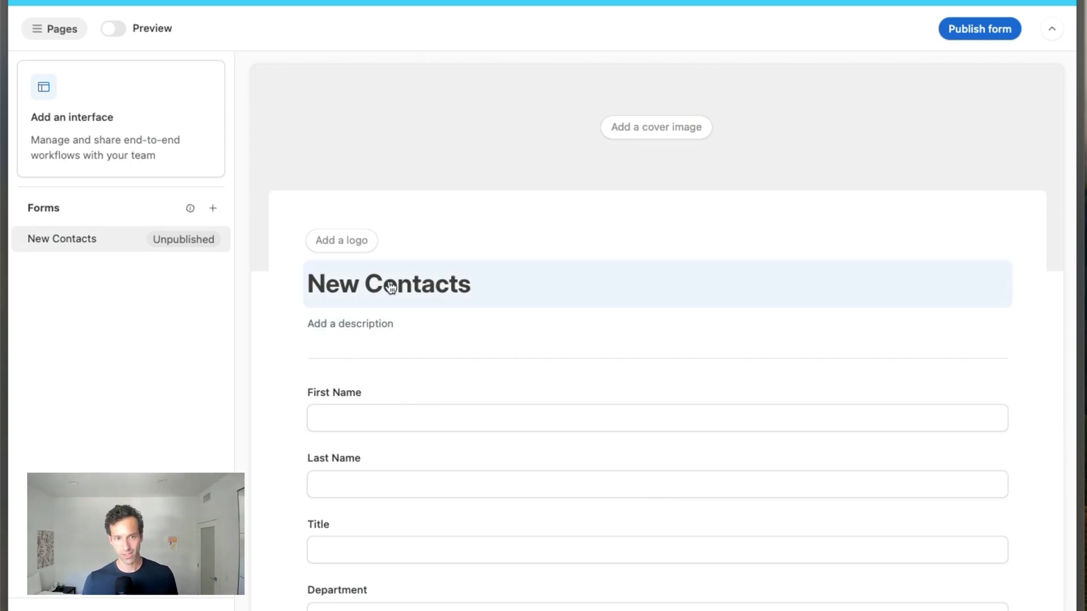
{"action": "scroll", "coordinate": [388, 328], "scroll_direction": "down", "scroll_amount": 3}
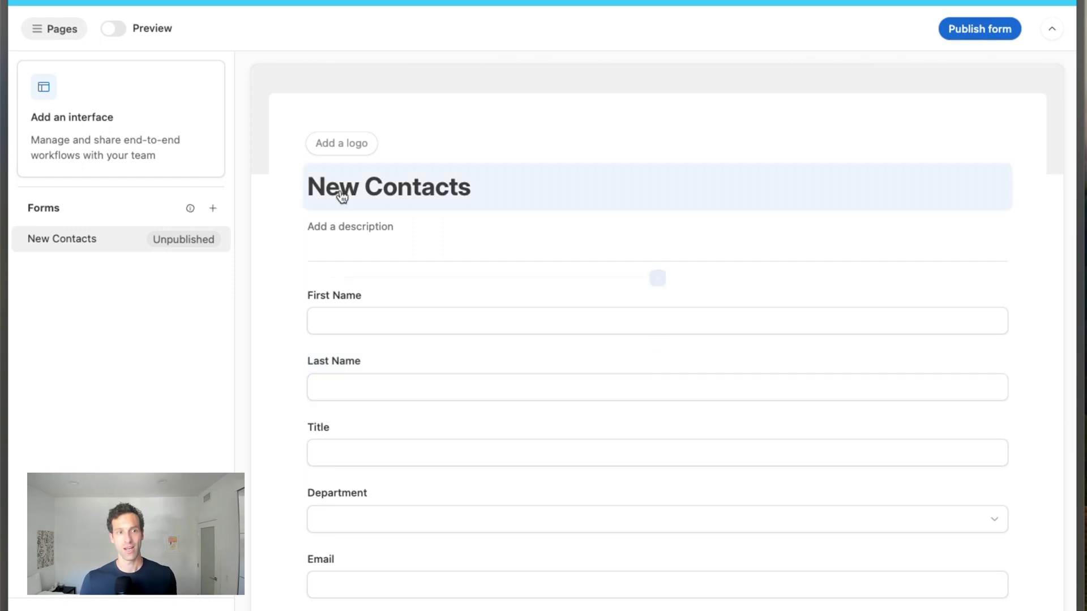
{"action": "scroll", "coordinate": [353, 187], "scroll_direction": "up", "scroll_amount": 3}
- Upload Cover.png from local files as the form's cover image
{"action": "left_click", "coordinate": [639, 122]}
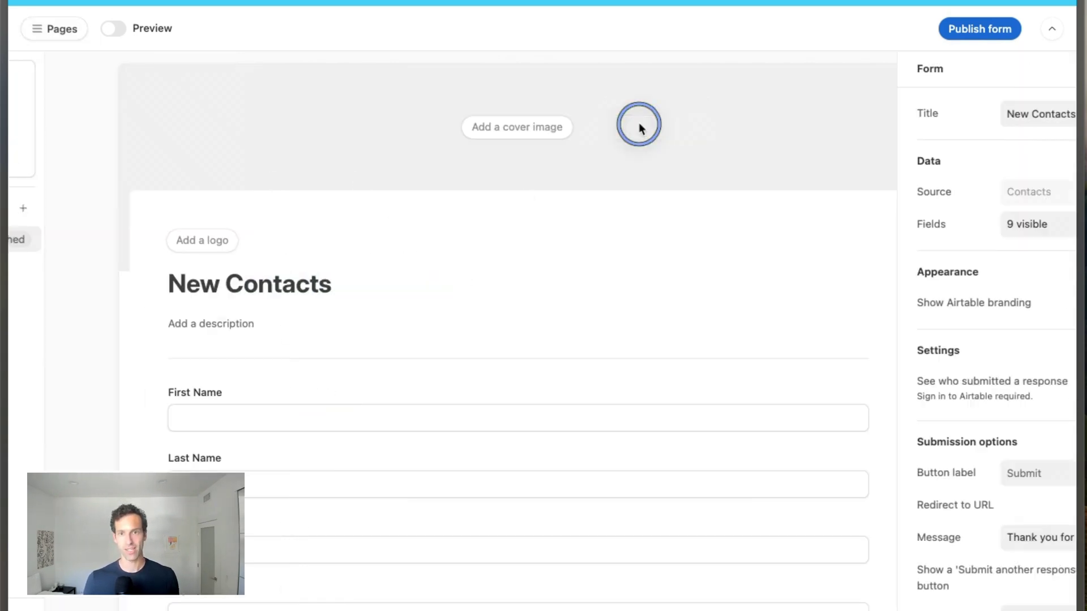
{"action": "left_click", "coordinate": [412, 135]}
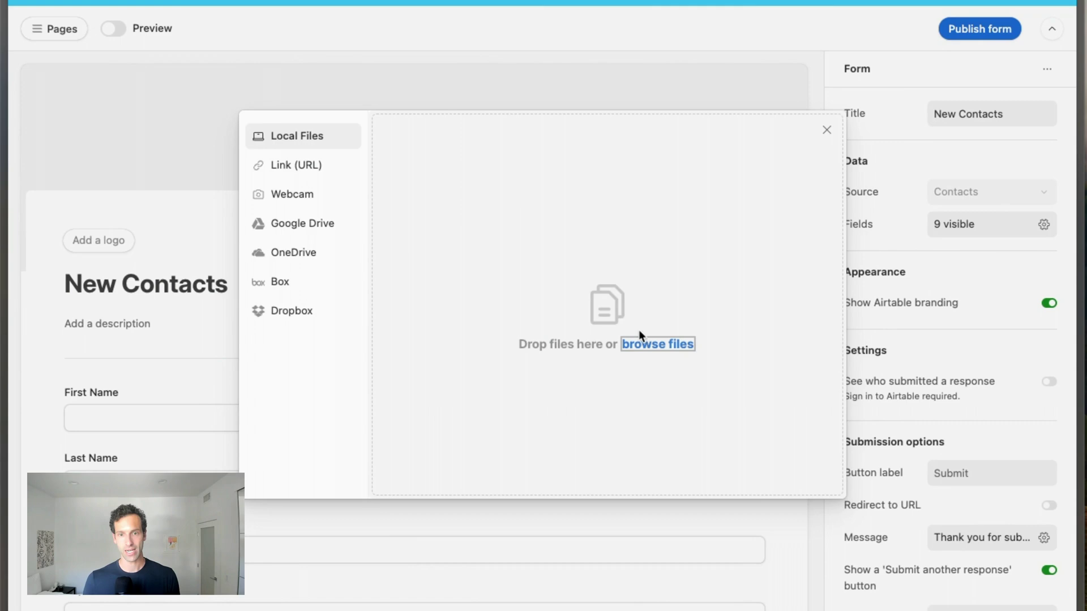
{"action": "left_click", "coordinate": [682, 344]}
{"action": "left_click", "coordinate": [416, 244]}
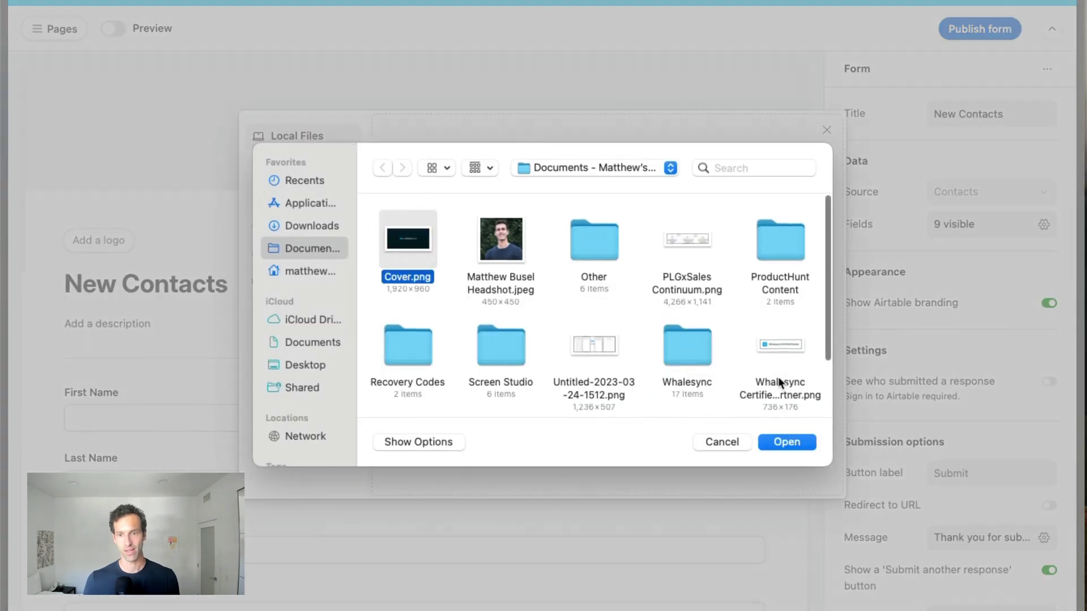
{"action": "left_click", "coordinate": [793, 444]}
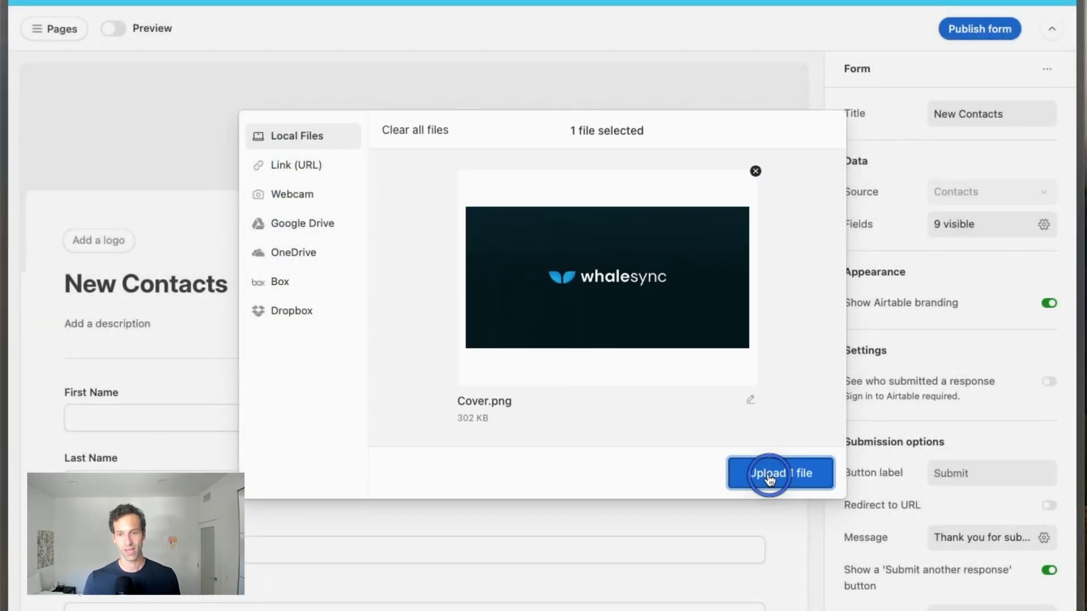
{"action": "left_click", "coordinate": [768, 475]}
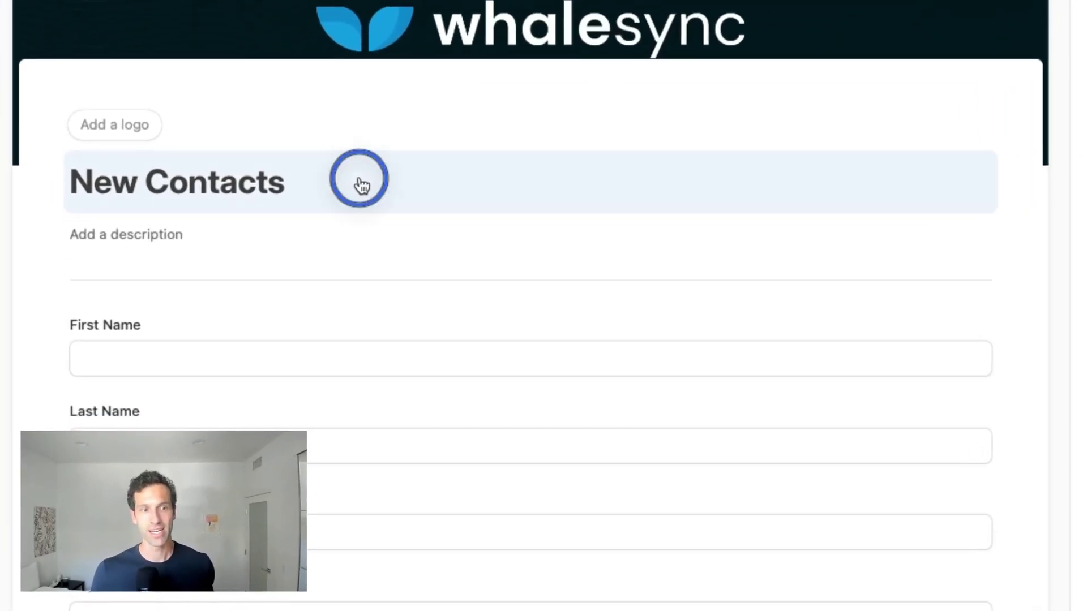
- Rename the form title from New Contacts to 'Whalesync Waitlist'
{"action": "triple_click", "coordinate": [301, 261]}
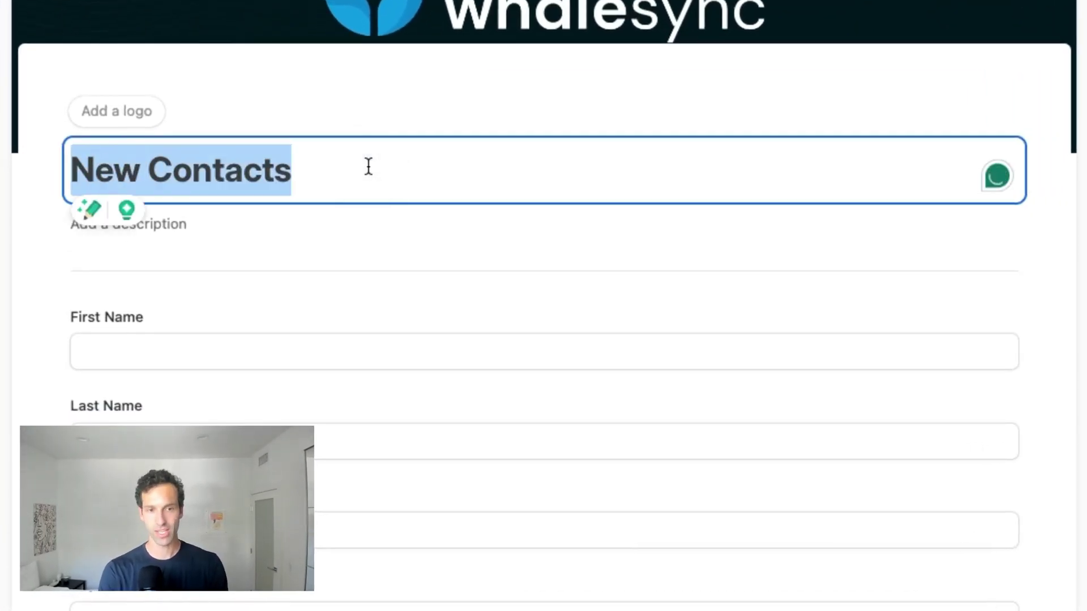
{"action": "type", "text": "Wait"}
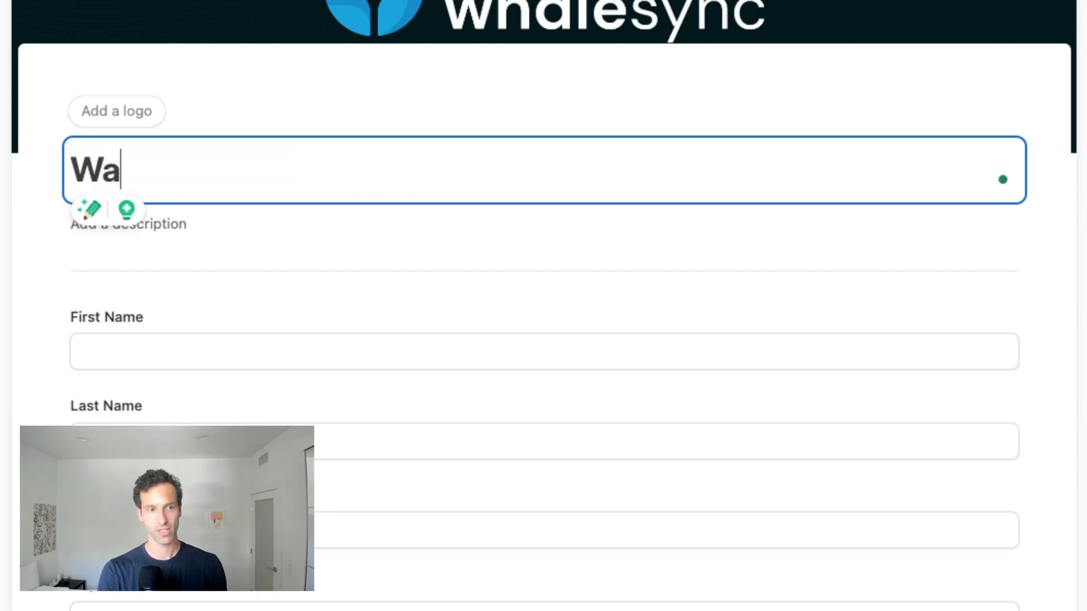
{"action": "key", "text": "BackSpace"}
{"action": "key", "text": "BackSpace"}
{"action": "key", "text": "BackSpace"}
{"action": "key", "text": "BackSpace"}
{"action": "type", "text": "Whalesync Waitlist"}
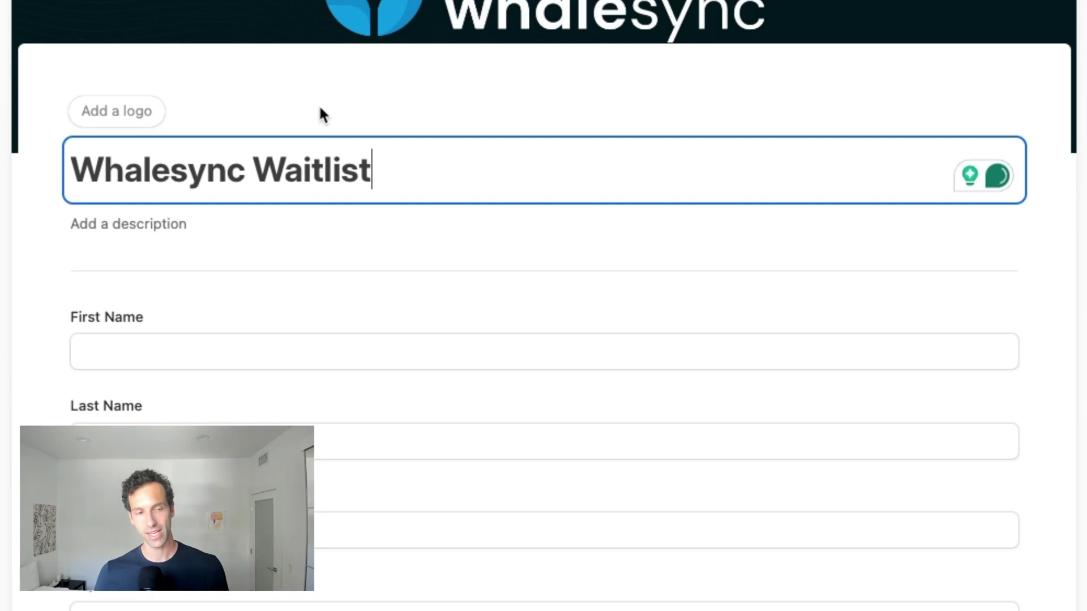
{"action": "key", "text": "Return"}
- Add the description 'Sign up for early access to Whalesync'
{"action": "left_click", "coordinate": [126, 228]}
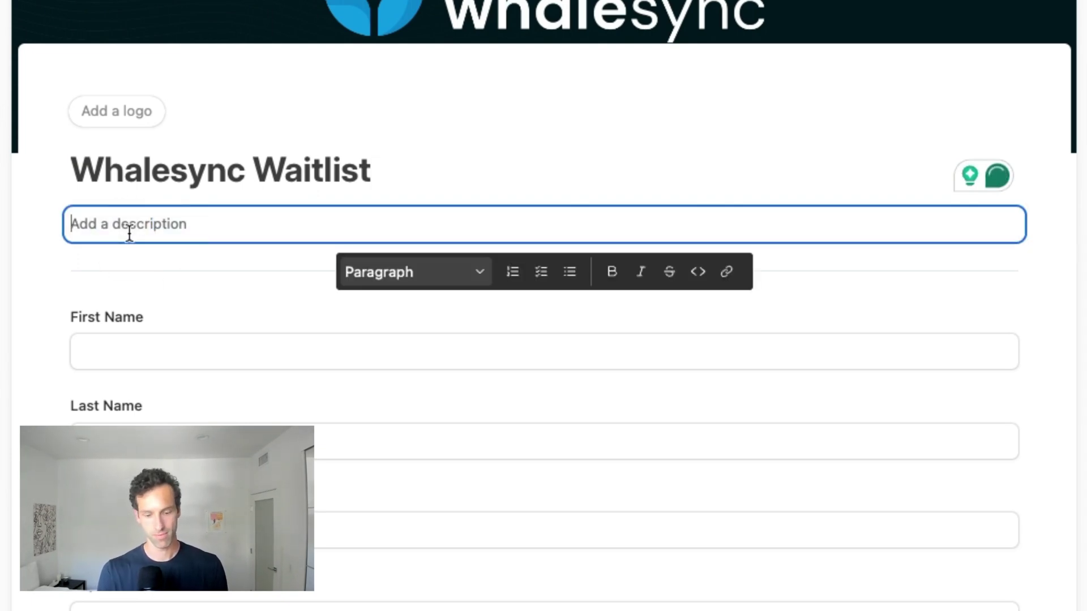
{"action": "type", "text": "Sig"}
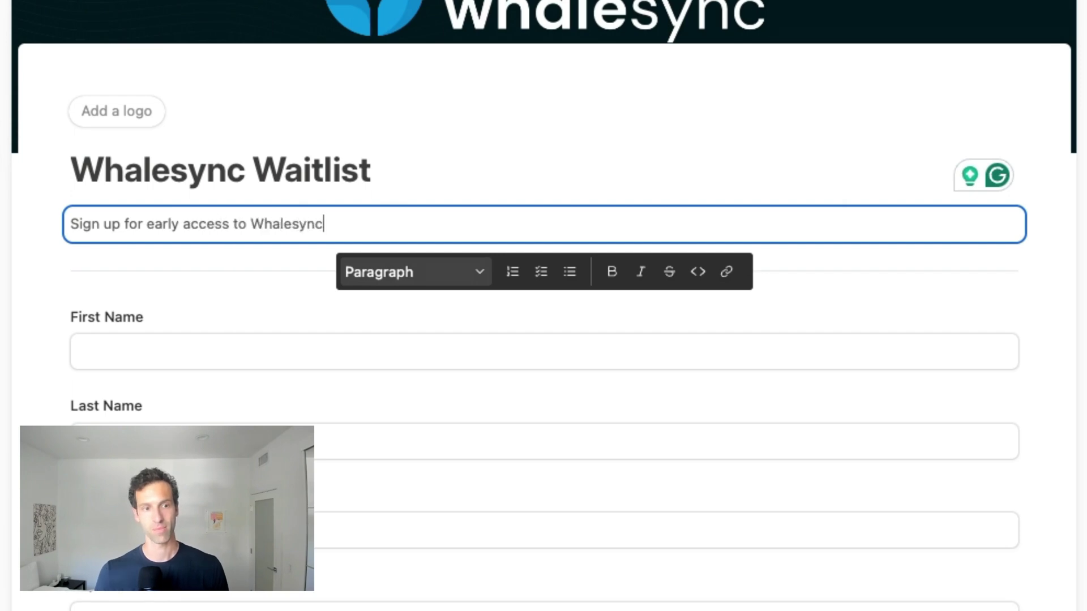
{"action": "type", "text": "n up for early access to Whalesync"}
{"action": "left_click", "coordinate": [114, 284]}
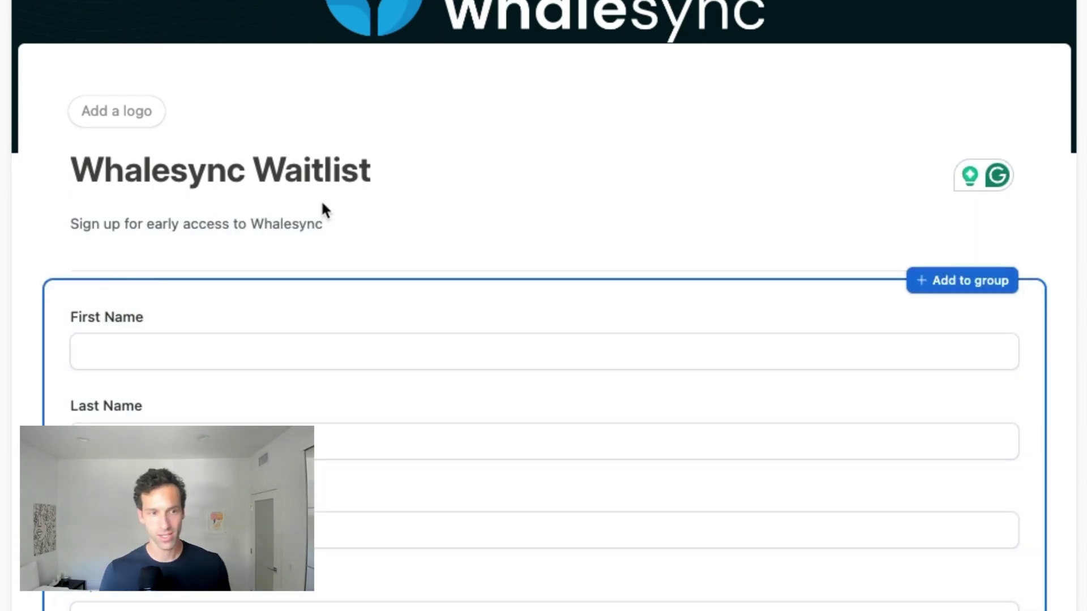
- Remove the Department and Status fields from the form
{"action": "scroll", "coordinate": [323, 210], "scroll_direction": "down", "scroll_amount": 3}
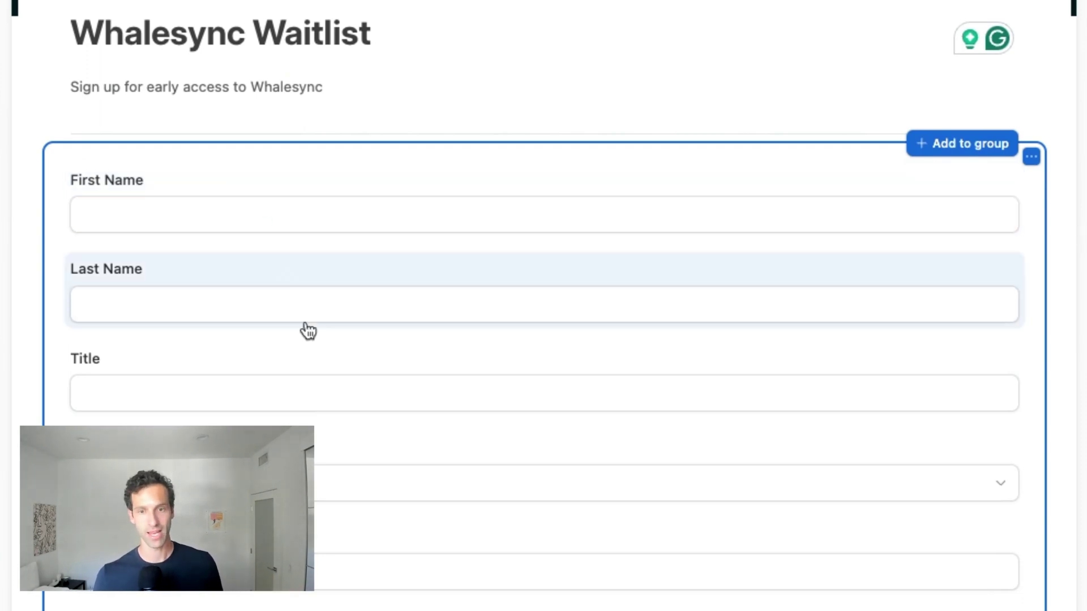
{"action": "scroll", "coordinate": [372, 300], "scroll_direction": "down", "scroll_amount": 5}
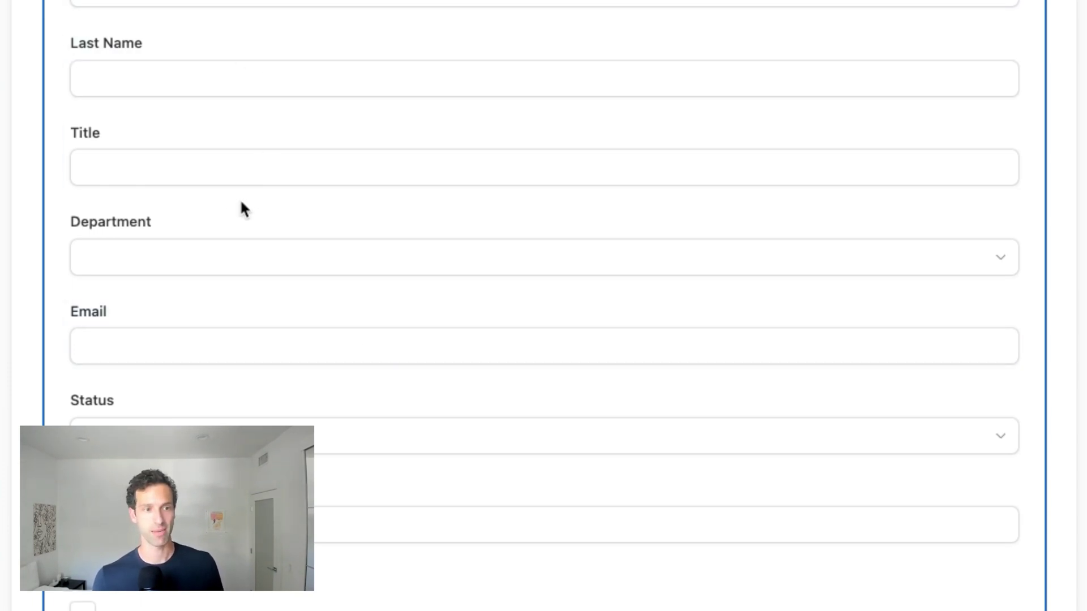
{"action": "left_click", "coordinate": [417, 223]}
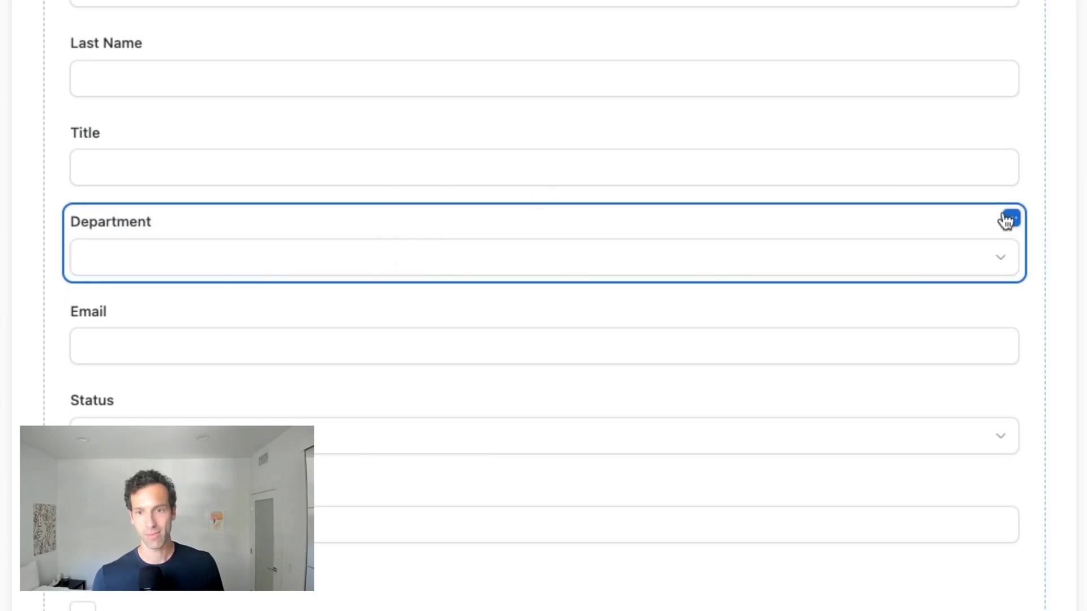
{"action": "left_click", "coordinate": [1011, 218]}
{"action": "left_click", "coordinate": [929, 258]}
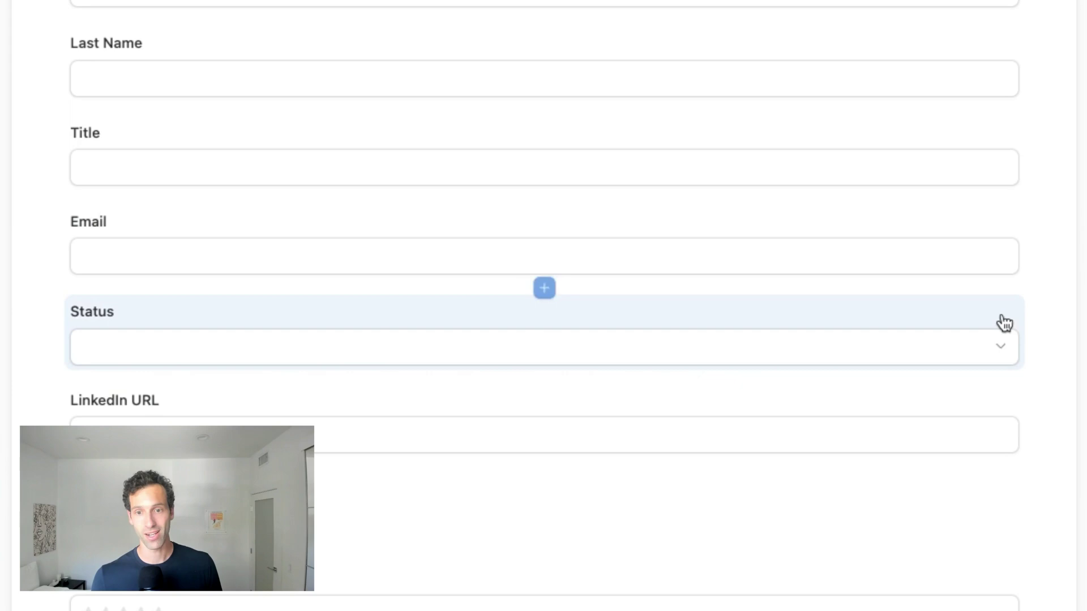
{"action": "left_click", "coordinate": [1003, 319]}
{"action": "left_click", "coordinate": [1011, 308]}
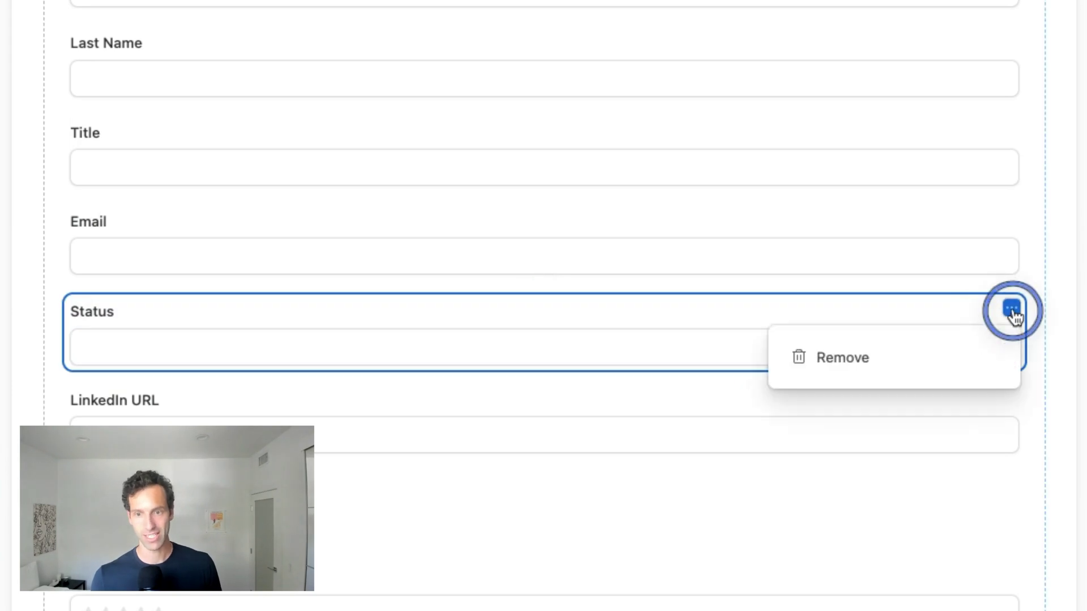
{"action": "left_click", "coordinate": [961, 355]}
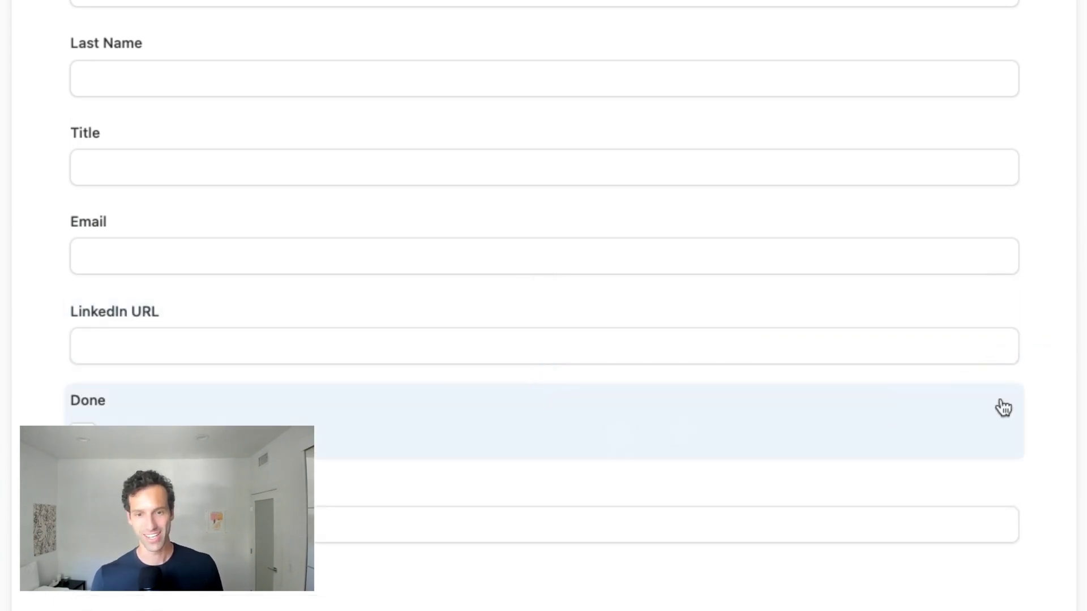
- Remove the Done and Rating fields from the form
{"action": "left_click", "coordinate": [1001, 419]}
{"action": "left_click", "coordinate": [1012, 397]}
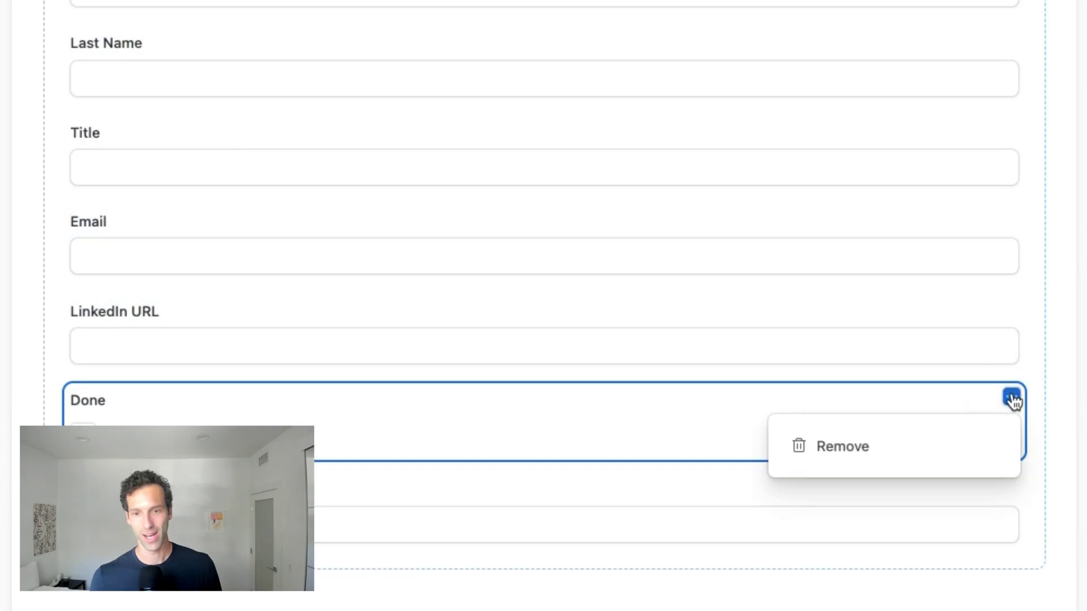
{"action": "left_click", "coordinate": [938, 450]}
{"action": "left_click", "coordinate": [990, 412]}
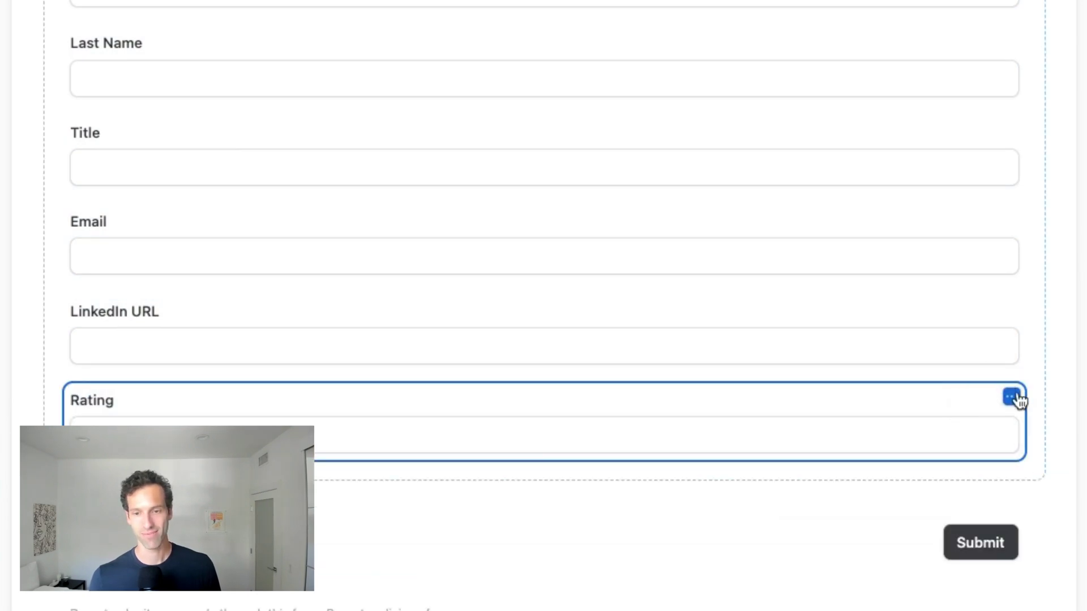
{"action": "left_click", "coordinate": [1011, 398]}
{"action": "left_click", "coordinate": [931, 456]}
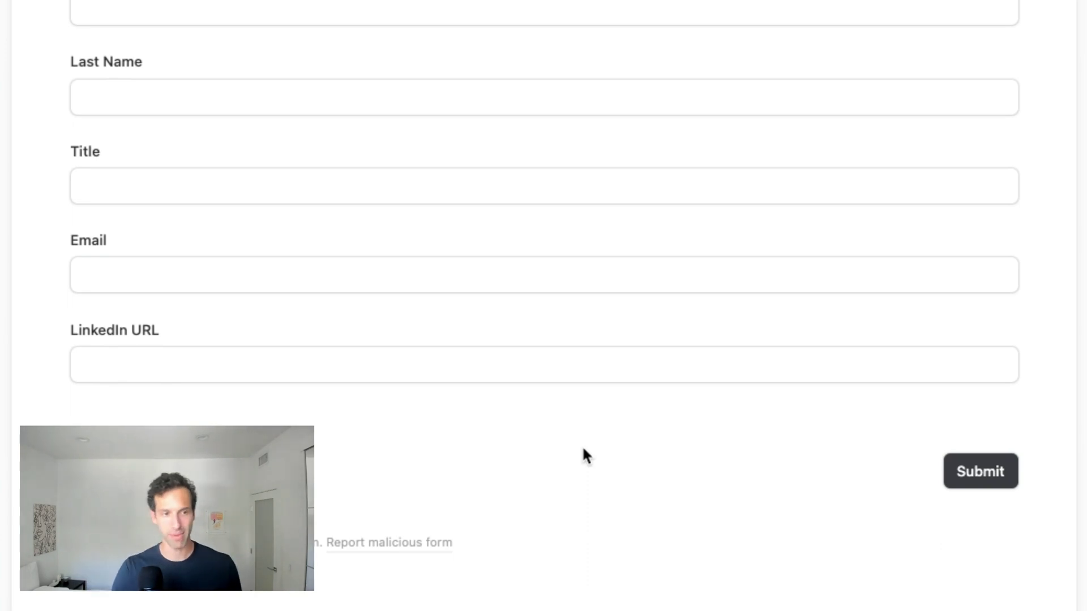
{"action": "scroll", "coordinate": [655, 339], "scroll_direction": "up", "scroll_amount": 10}
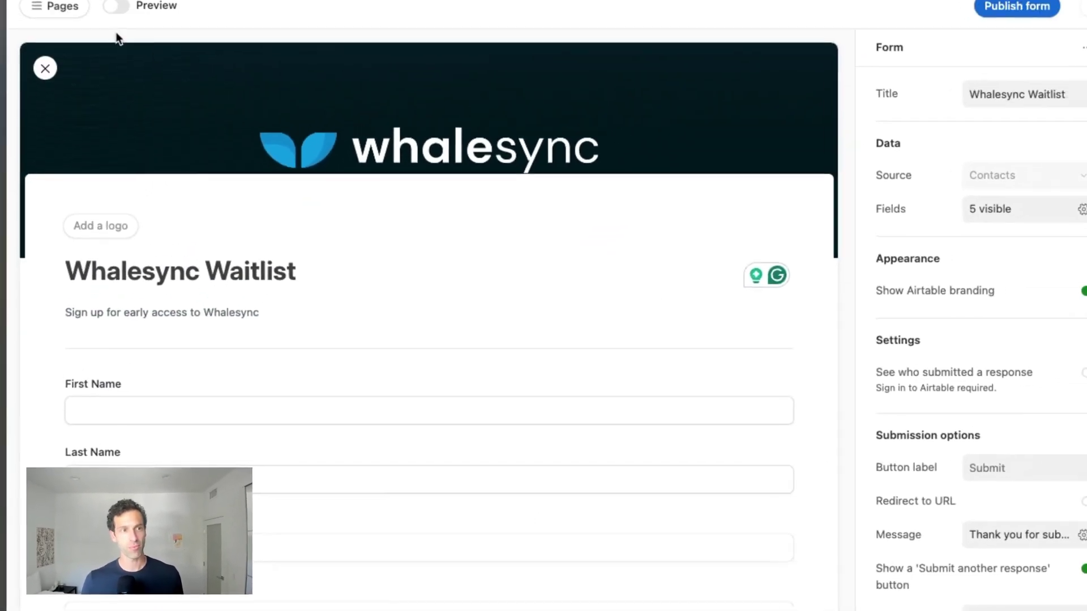
- Preview the Whalesync Waitlist form, test the First Name field, and bring up Share form settings
{"action": "left_click", "coordinate": [116, 6]}
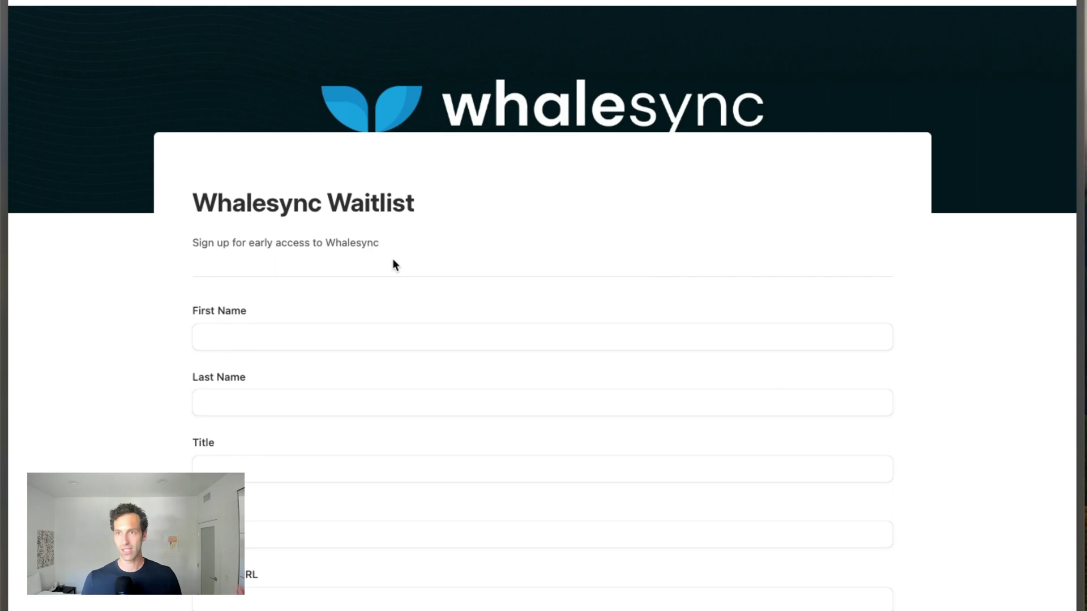
{"action": "scroll", "coordinate": [395, 265], "scroll_direction": "down", "scroll_amount": 5}
{"action": "left_click", "coordinate": [339, 192]}
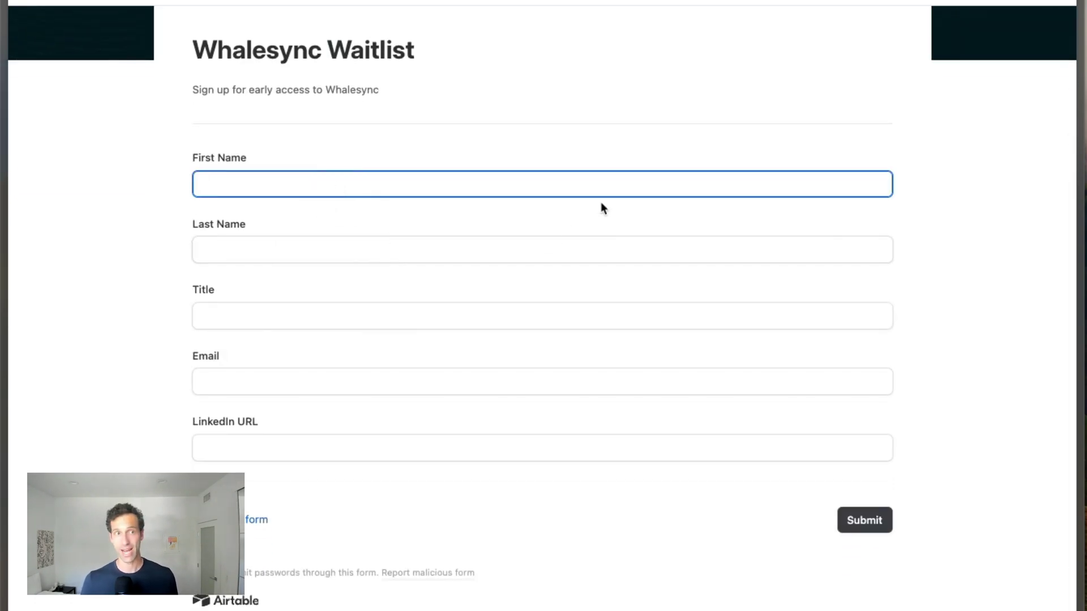
{"action": "scroll", "coordinate": [600, 201], "scroll_direction": "up", "scroll_amount": 5}
{"action": "left_click", "coordinate": [991, 3]}
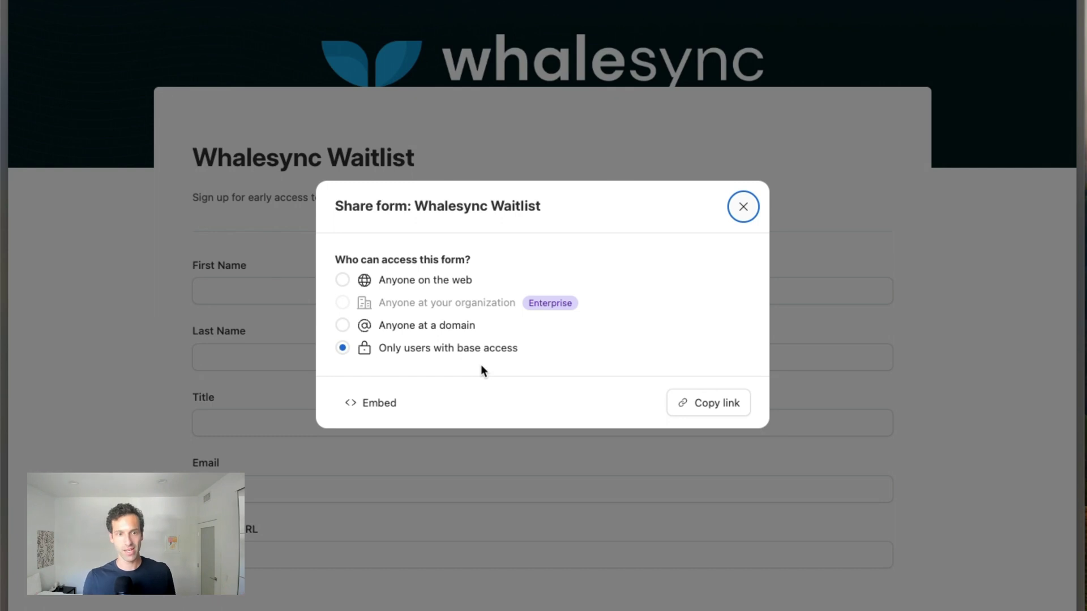
- Make the form accessible to anyone on the web, copy its link, and load it in a new tab
{"action": "left_click", "coordinate": [416, 280]}
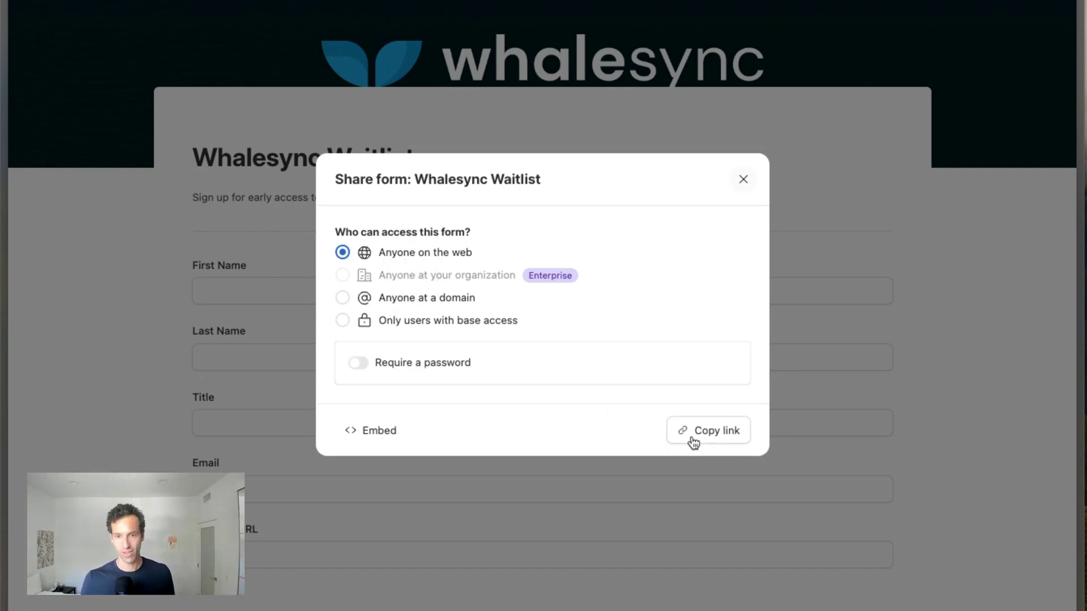
{"action": "left_click", "coordinate": [711, 436]}
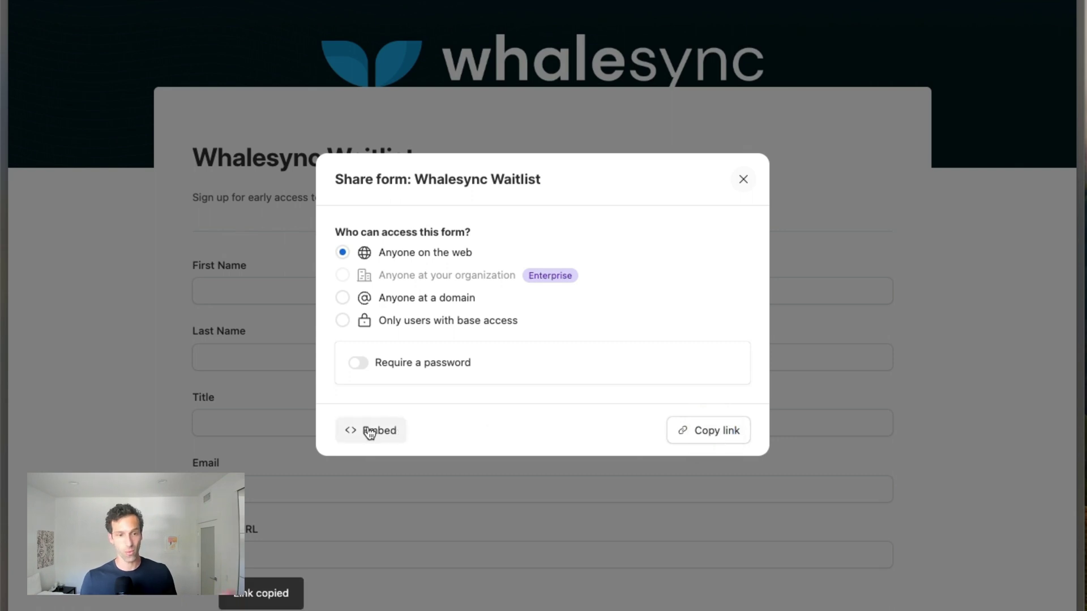
{"action": "key", "text": "super+t"}
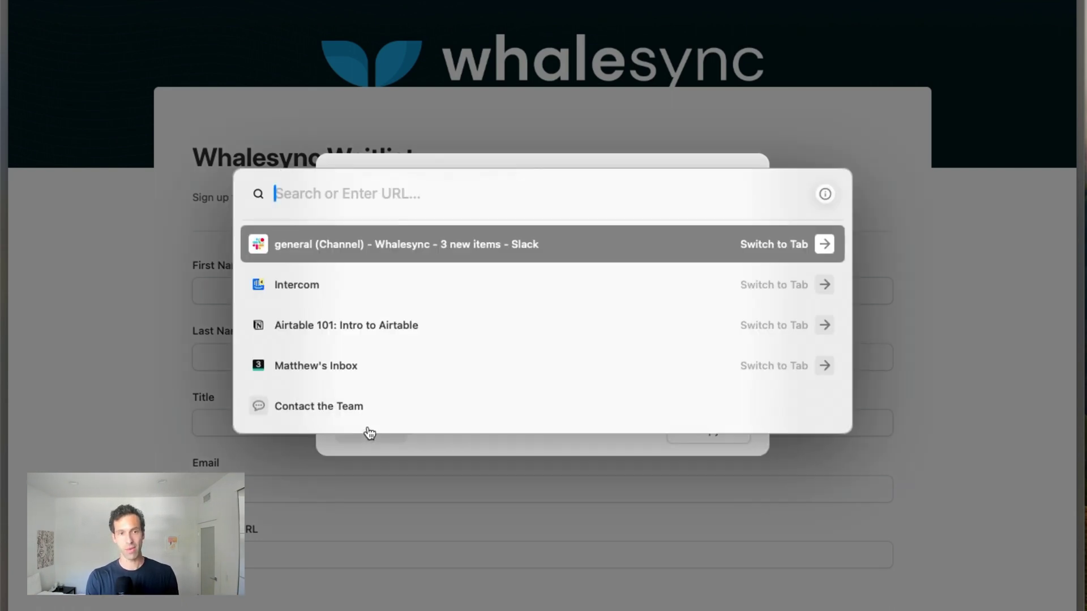
{"action": "key", "text": "super+v"}
{"action": "key", "text": "Return"}
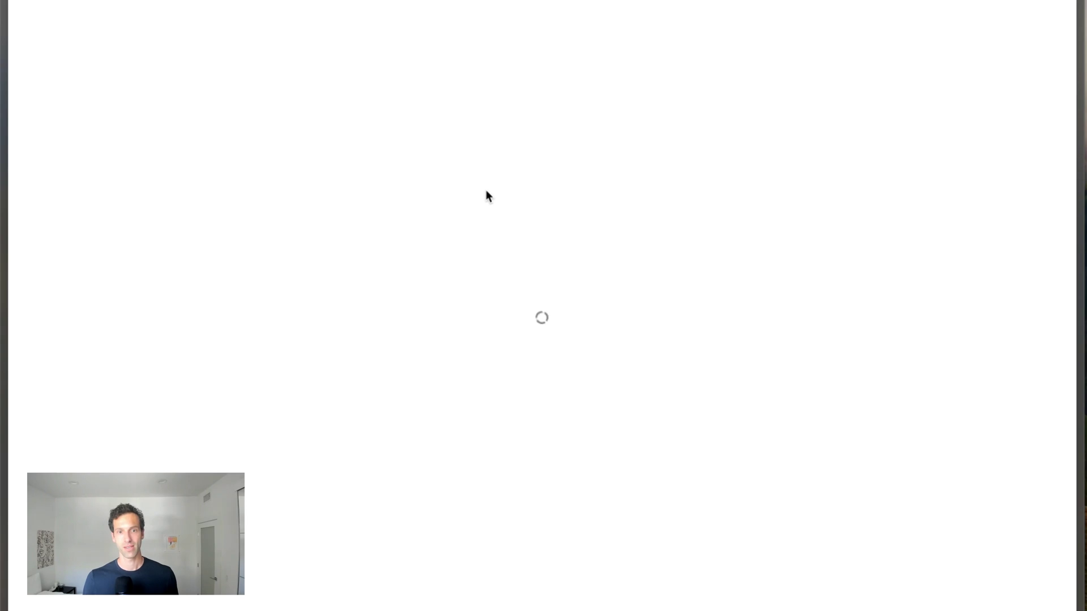
- Submit a test response with a first and last name, title CEO and an e-mail address
{"action": "scroll", "coordinate": [388, 282], "scroll_direction": "down", "scroll_amount": 2}
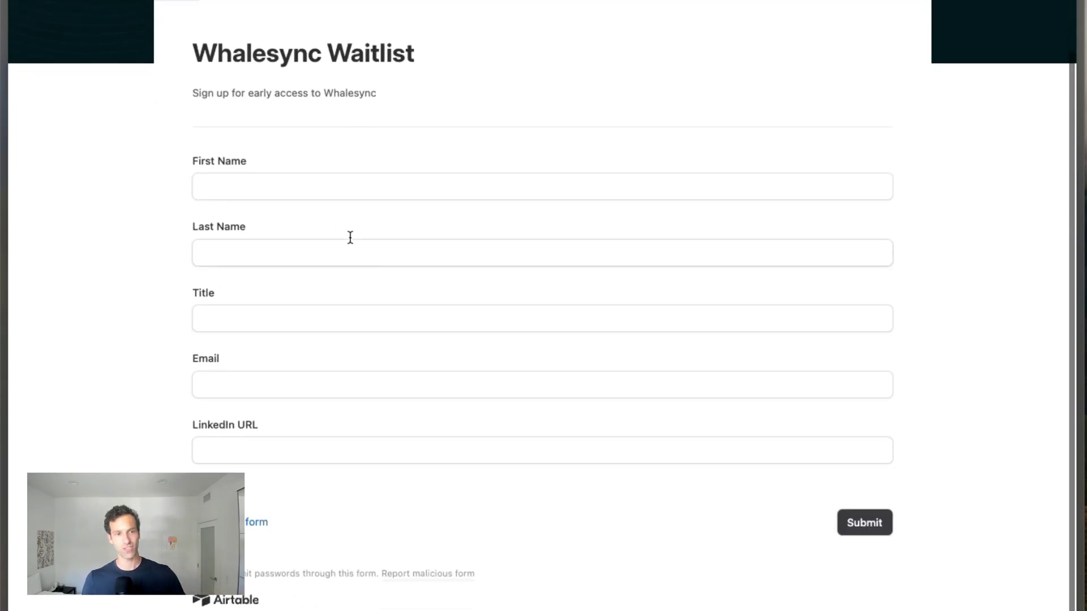
{"action": "left_click", "coordinate": [290, 194]}
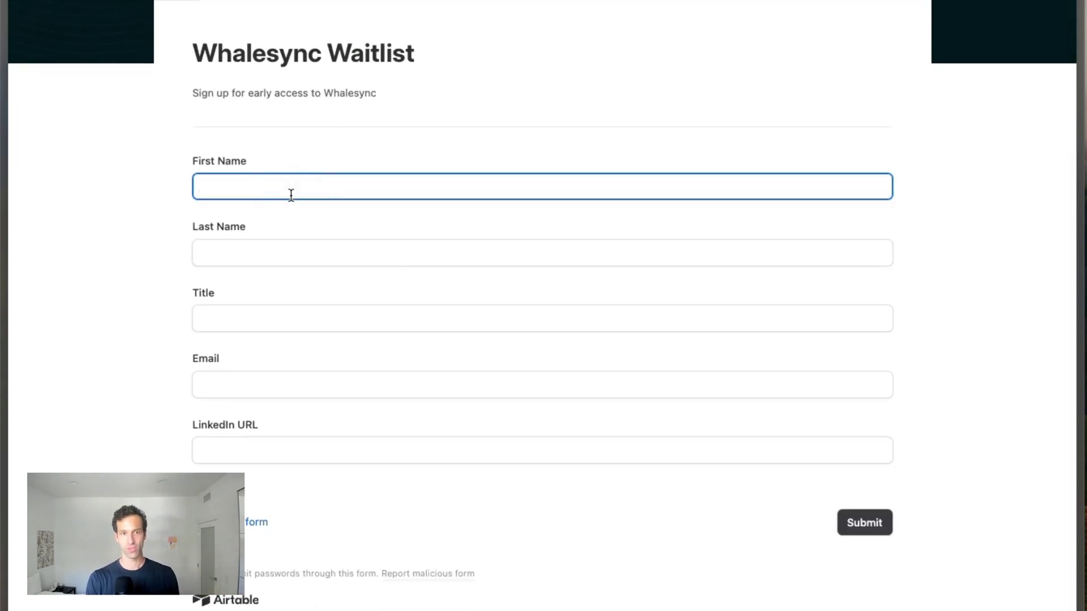
{"action": "left_click", "coordinate": [199, 253]}
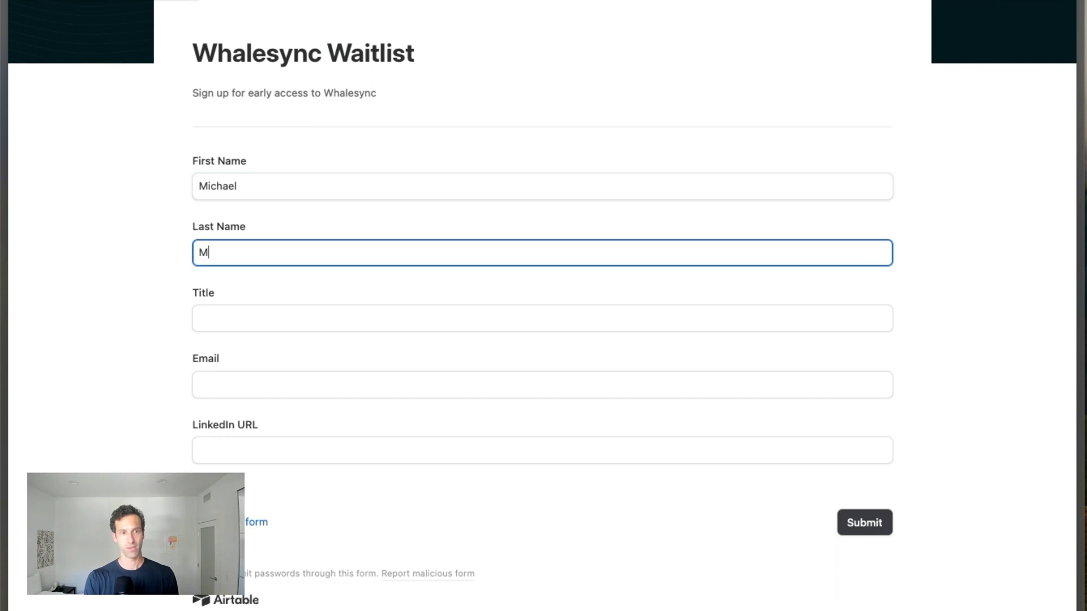
{"action": "left_click", "coordinate": [199, 318]}
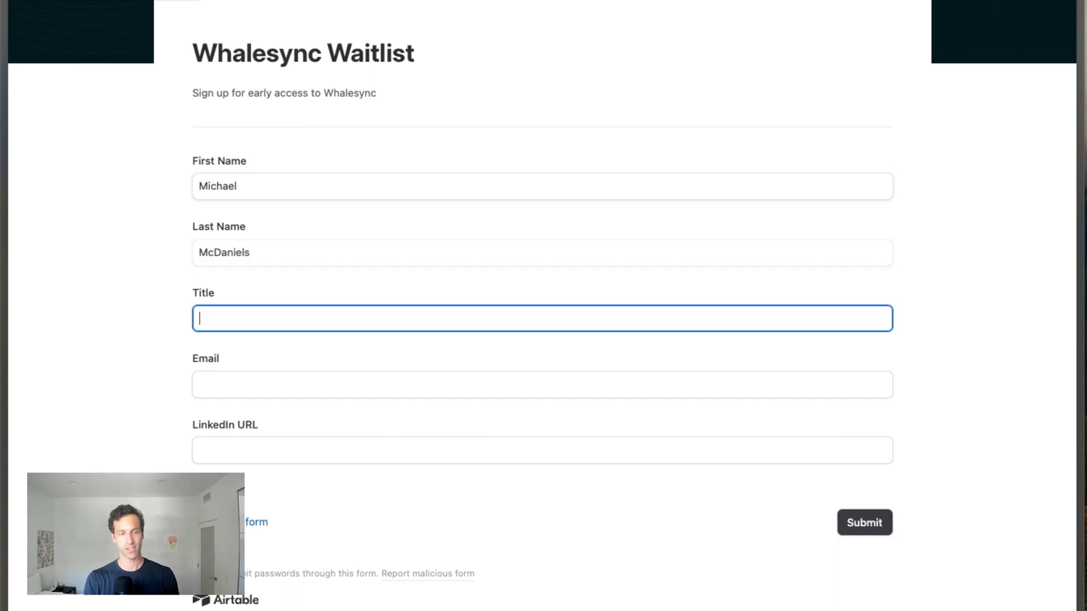
{"action": "left_click", "coordinate": [203, 385]}
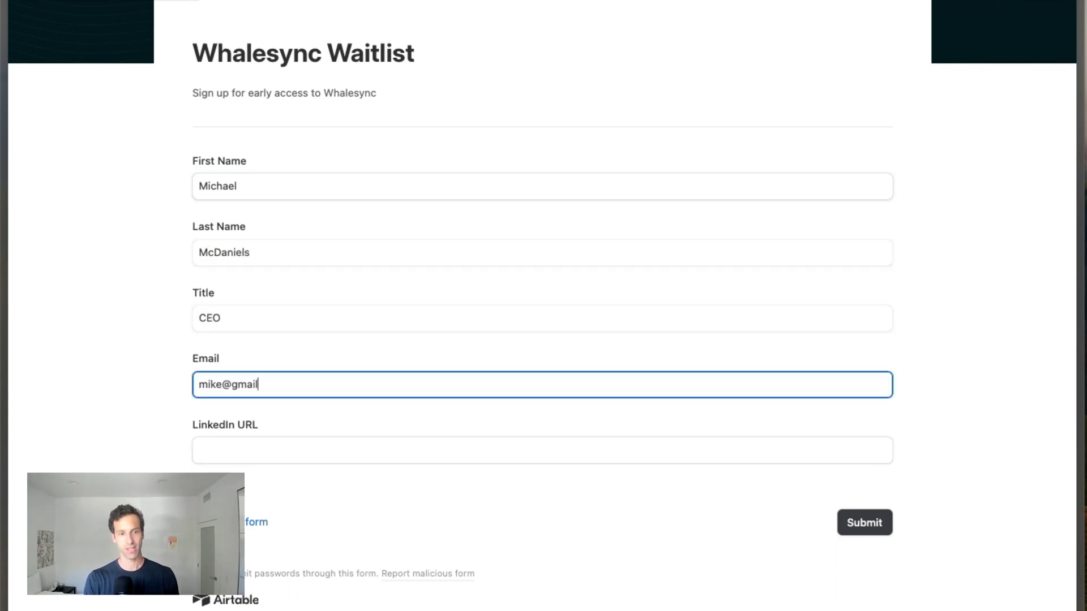
{"action": "left_click", "coordinate": [199, 451]}
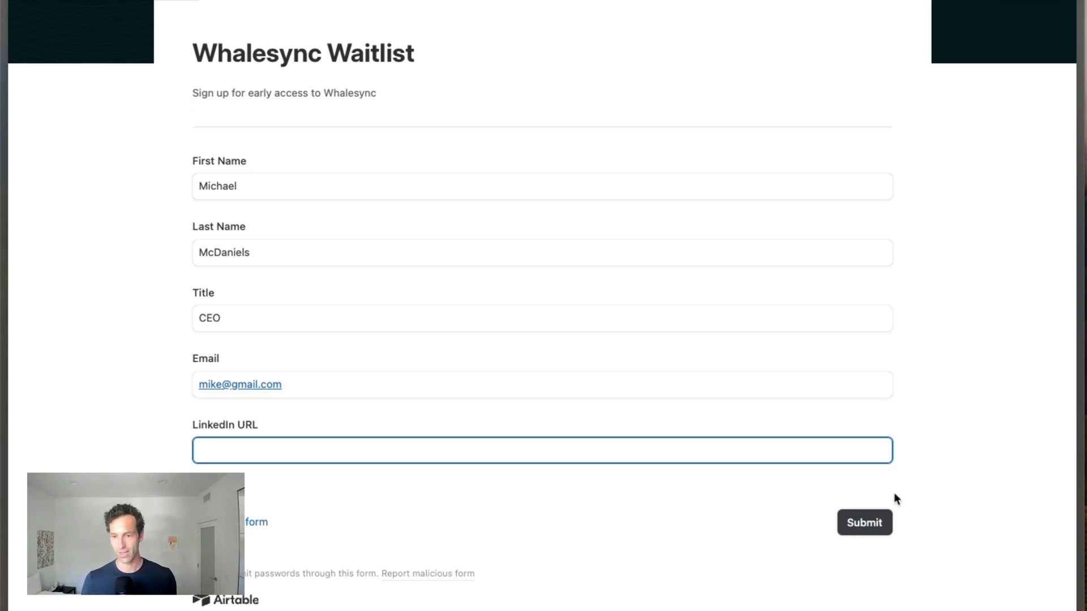
{"action": "left_click", "coordinate": [878, 518]}
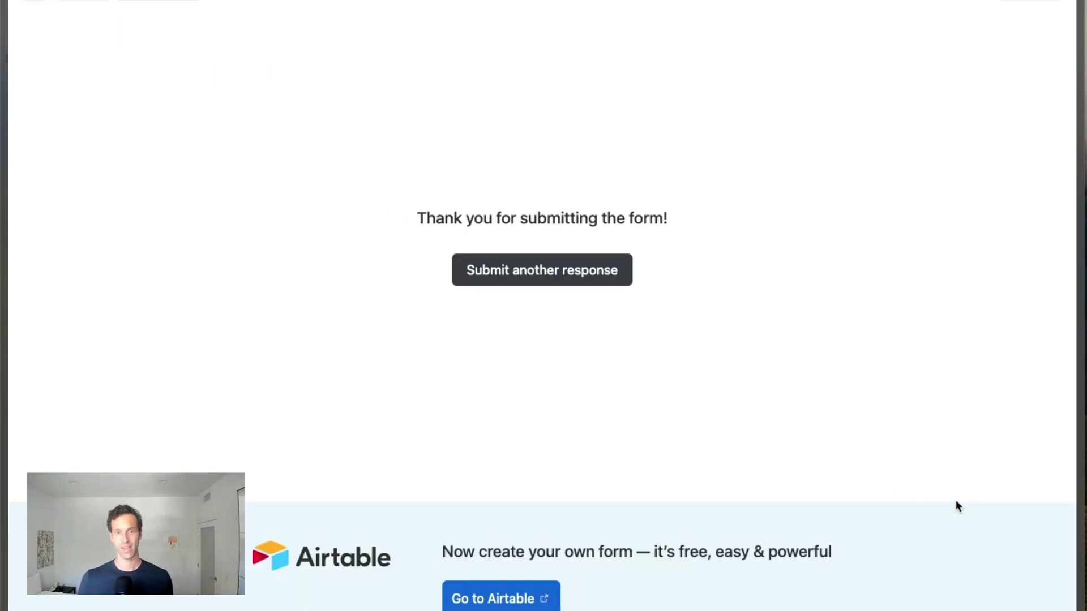
- Return to the base's Contacts grid and locate the new CEO submission as row 11
{"action": "left_click", "coordinate": [173, 6]}
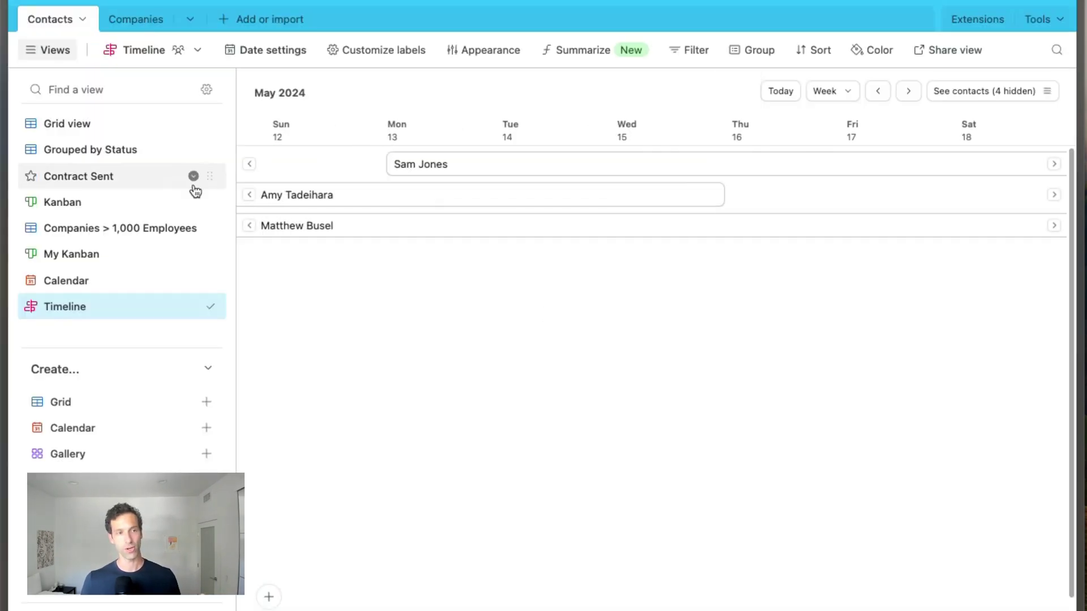
{"action": "left_click", "coordinate": [103, 126]}
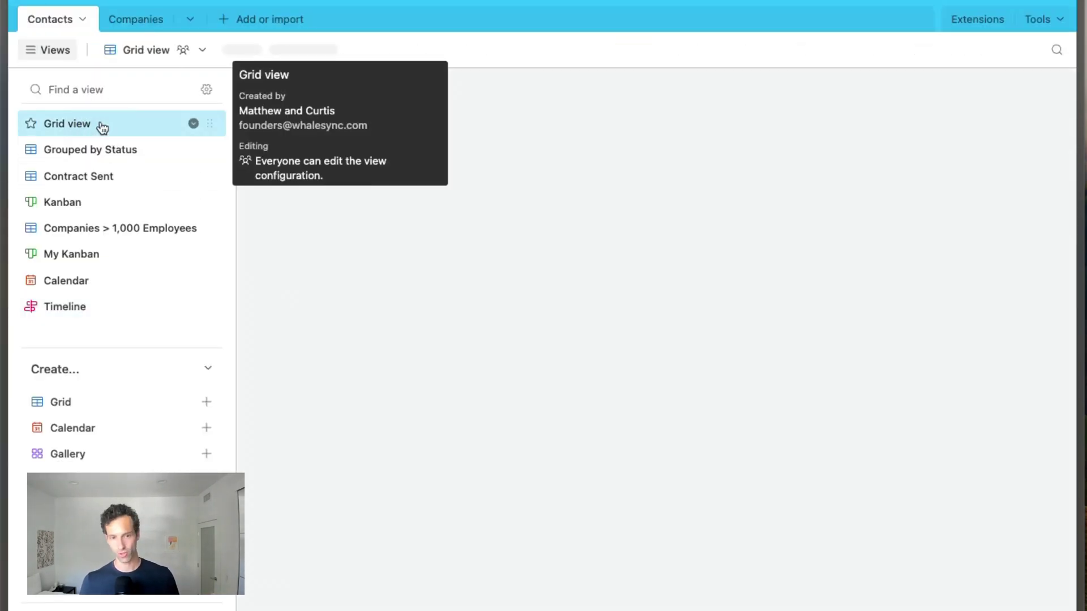
{"action": "scroll", "coordinate": [616, 448], "scroll_direction": "left", "scroll_amount": 15}
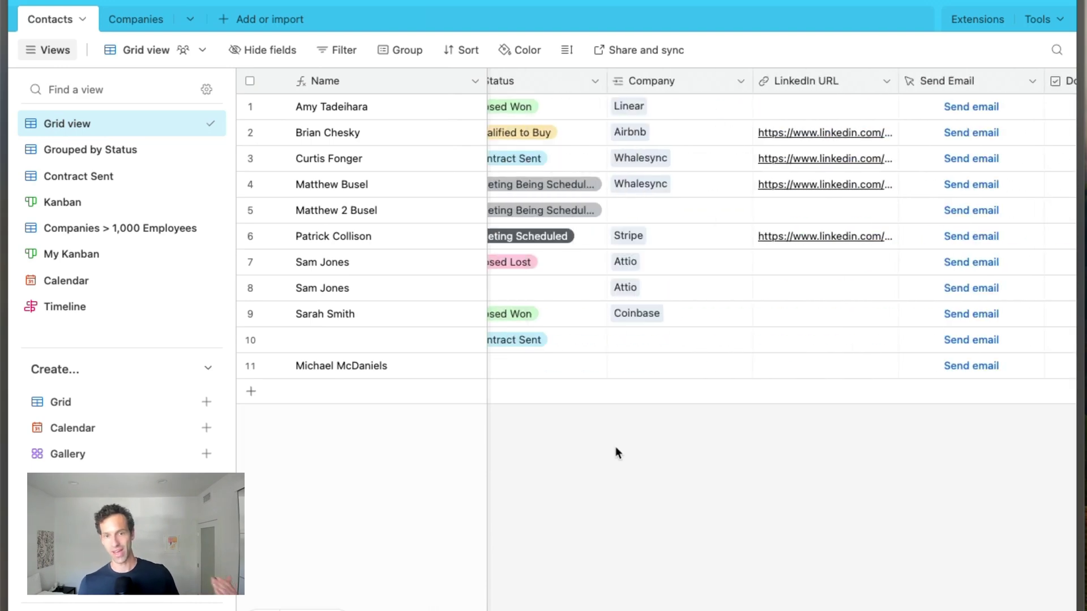